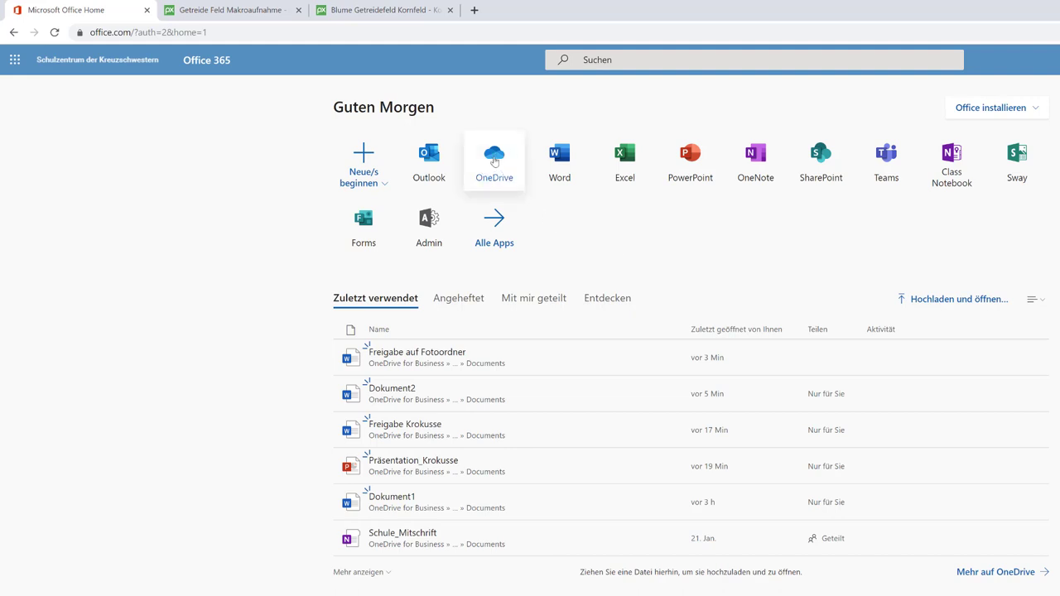
Create a folder named 'Foto Natur' in the OneDrive Files list, then exit fullscreen.
click(494, 160)
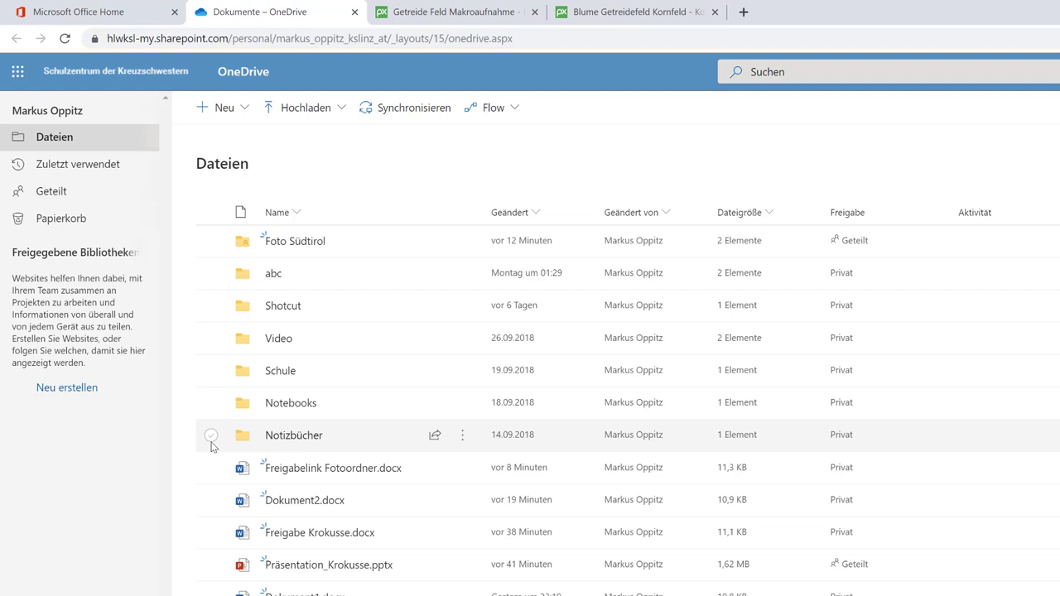
click(221, 112)
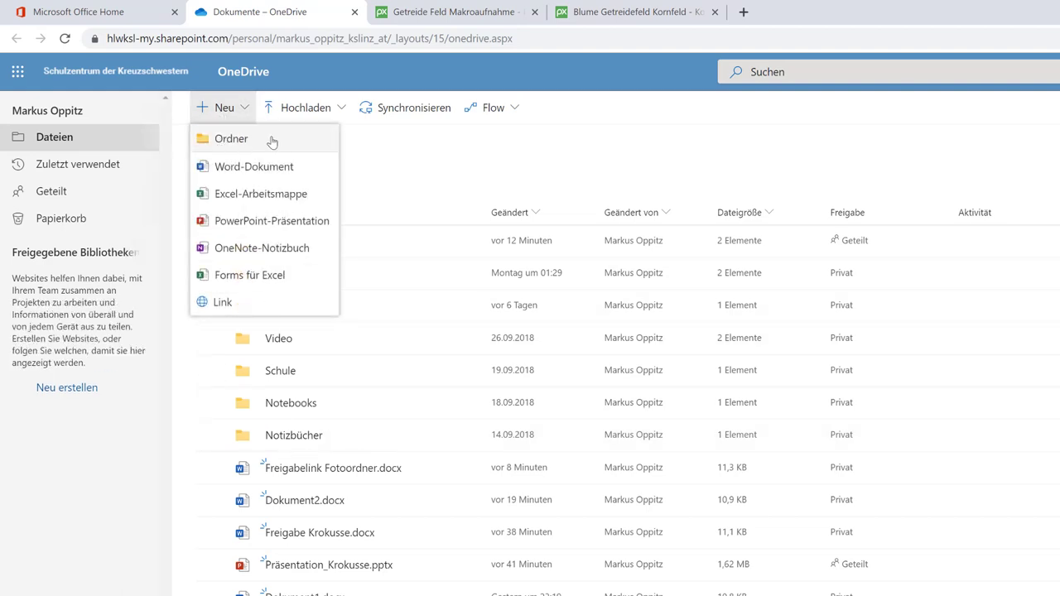
click(264, 141)
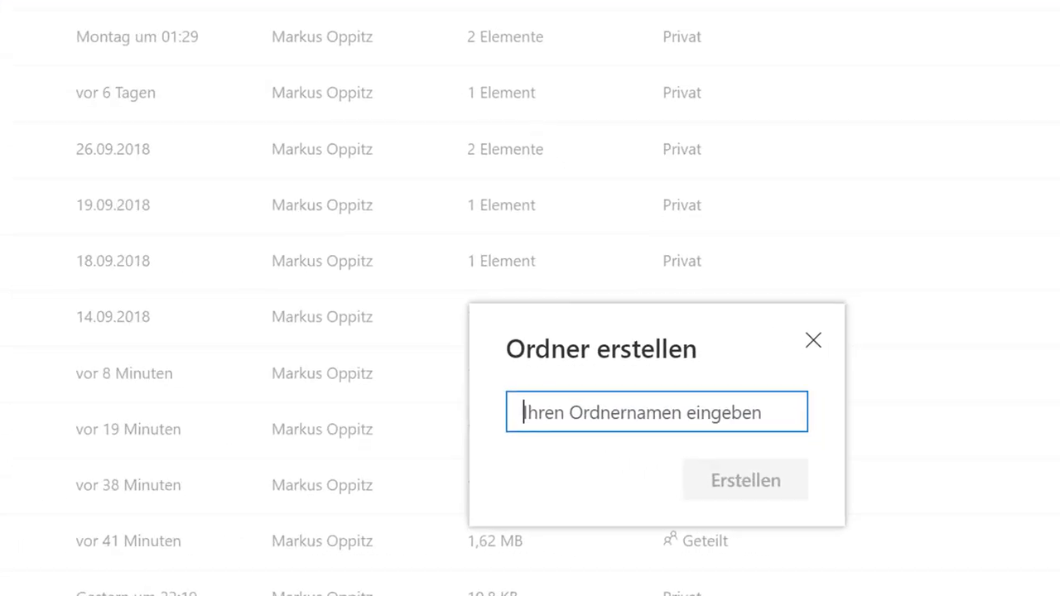
text(Foto )
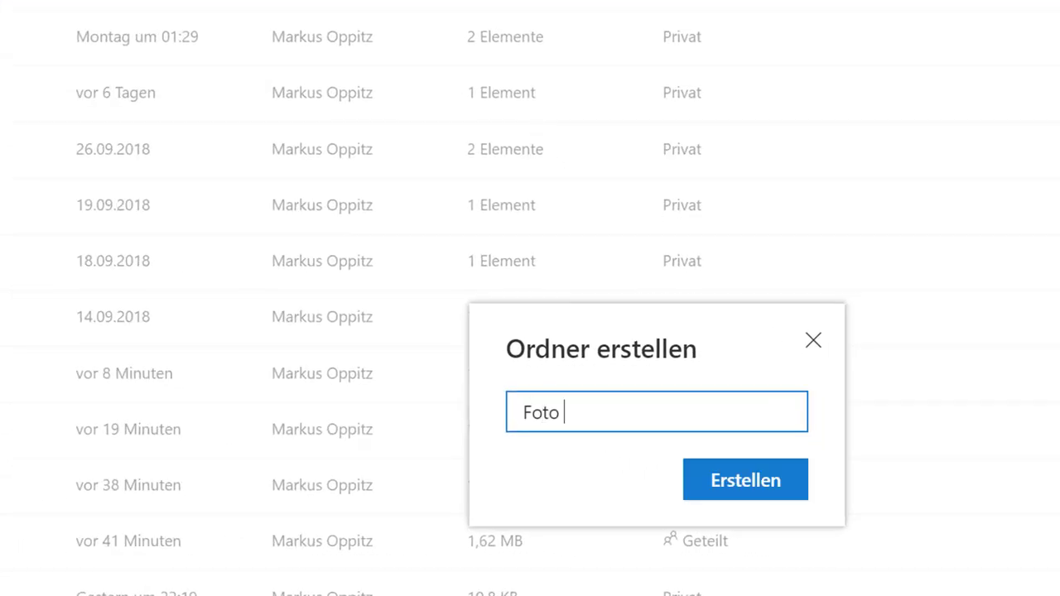
text(Nature)
click(757, 494)
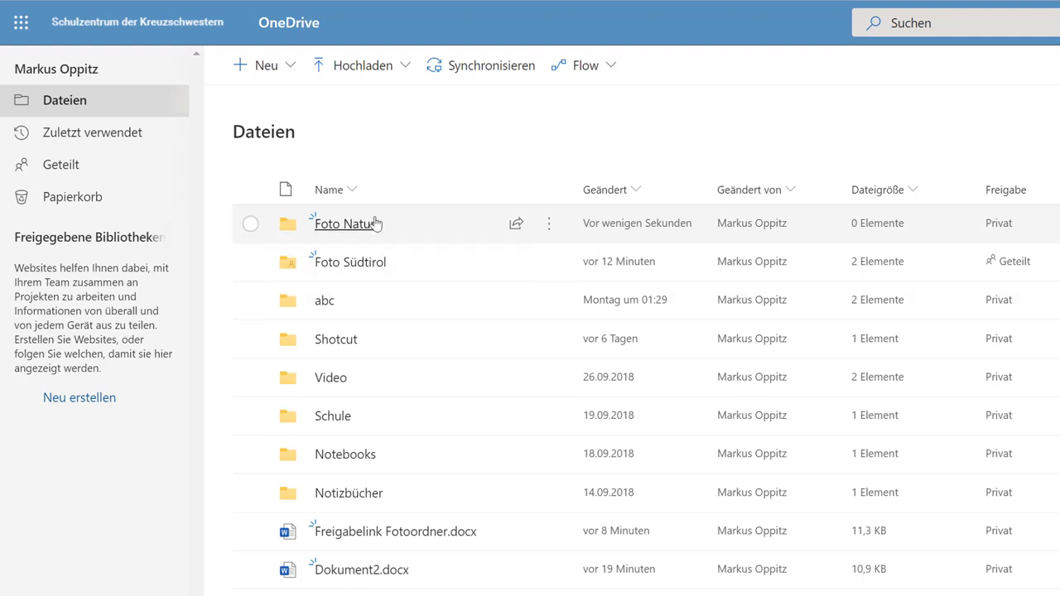
drag(396, 531, 464, 467)
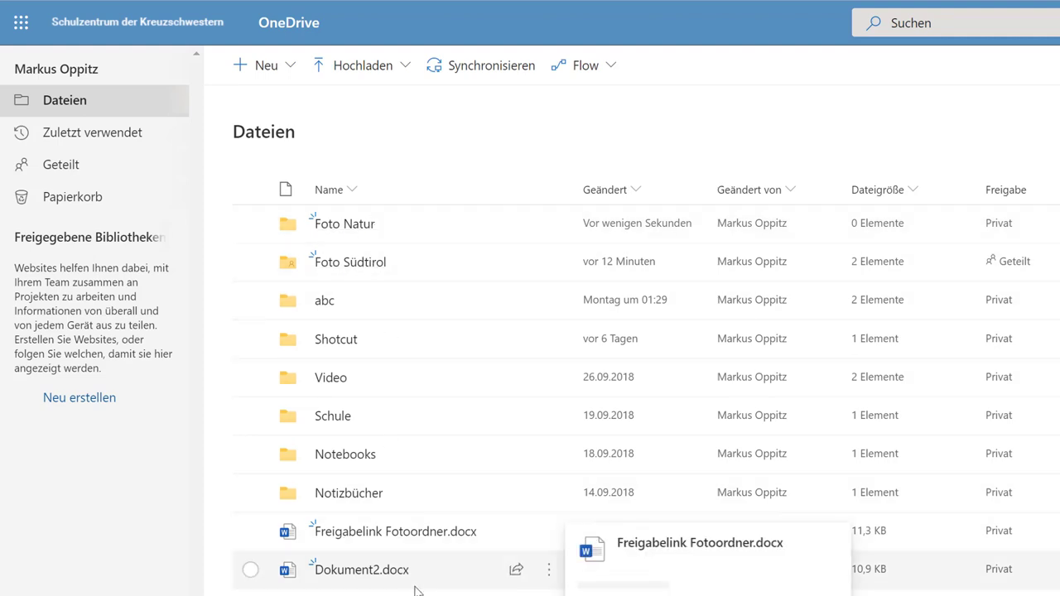
key(F11)
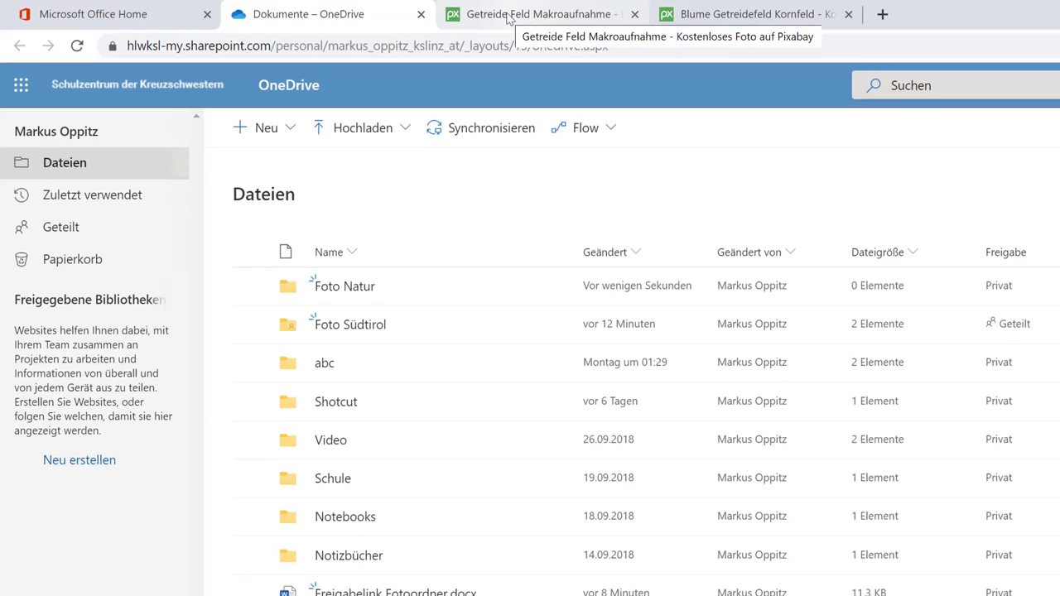
click(509, 16)
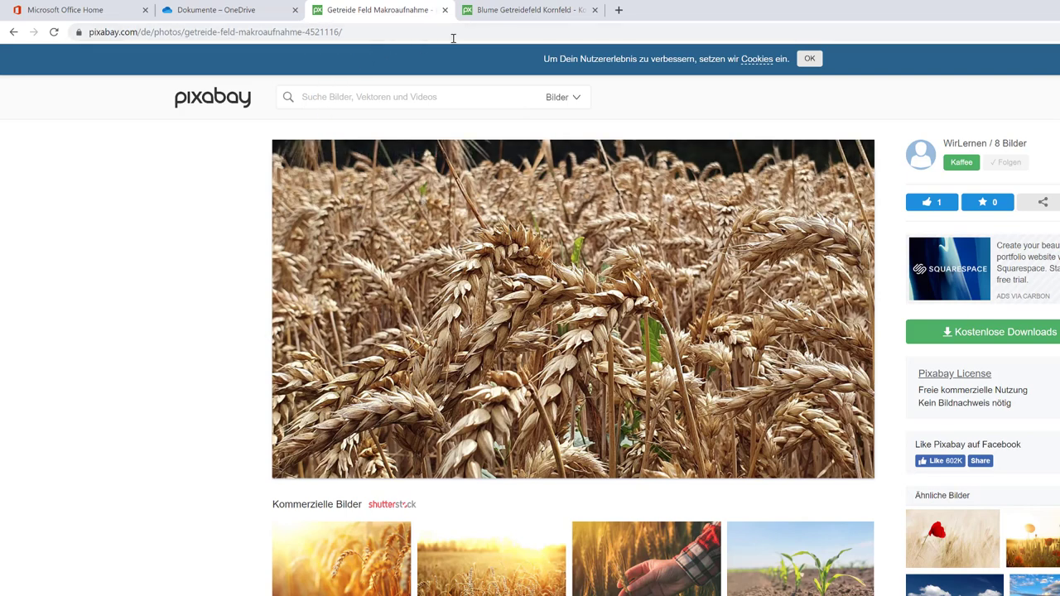
click(520, 11)
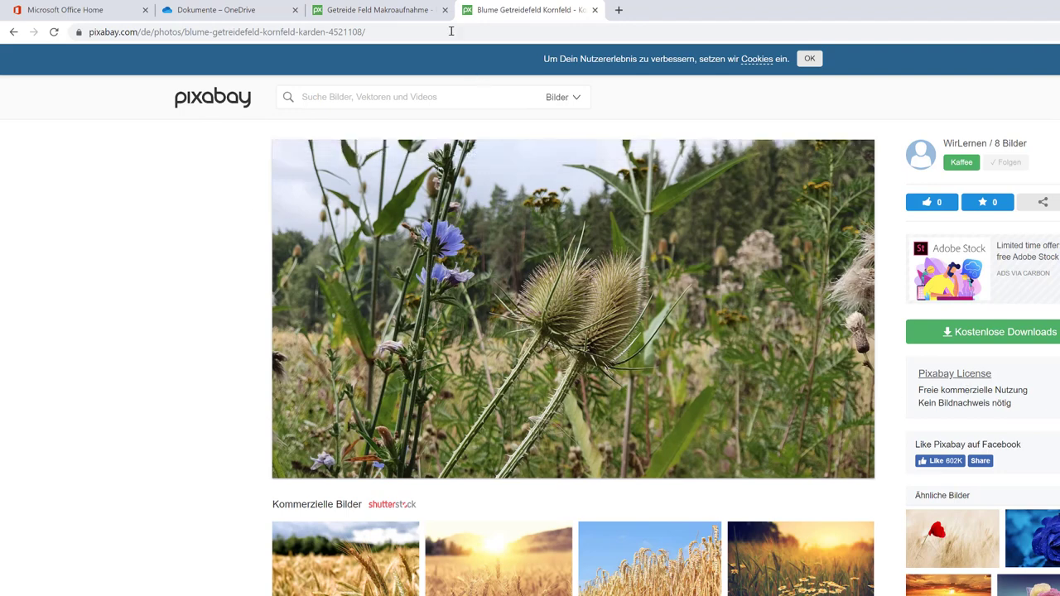
click(214, 10)
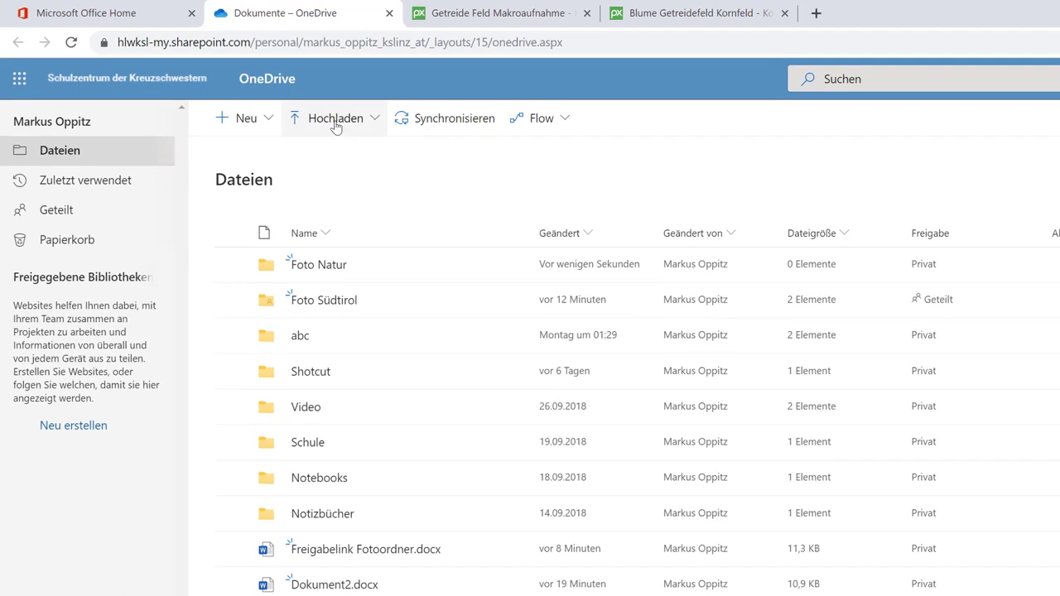
Upload cereals-4521116_1920.jpg and flower-4521108_1920.jpg from the computer.
click(335, 124)
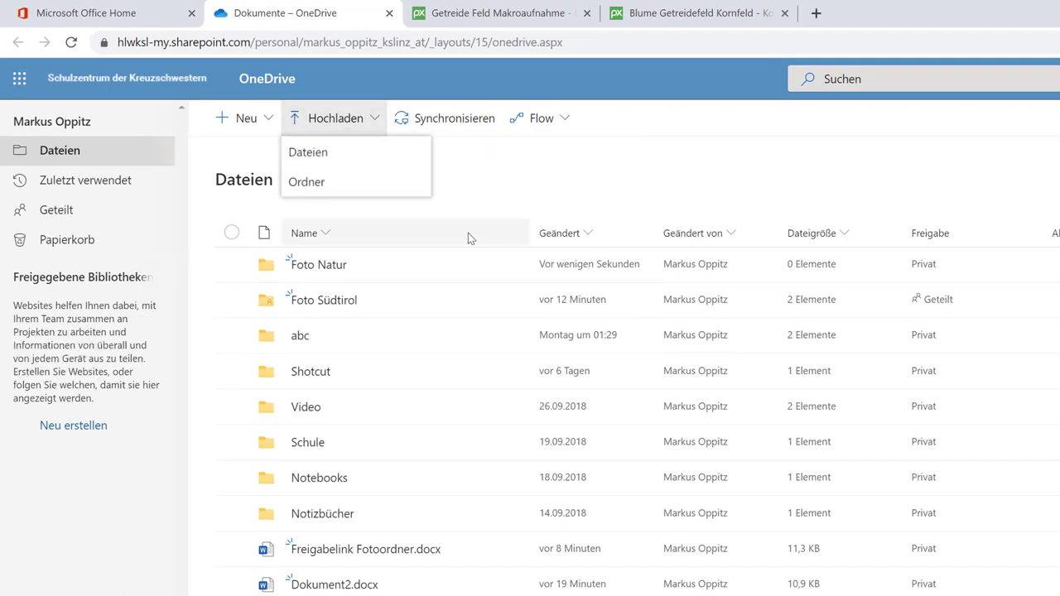
click(331, 155)
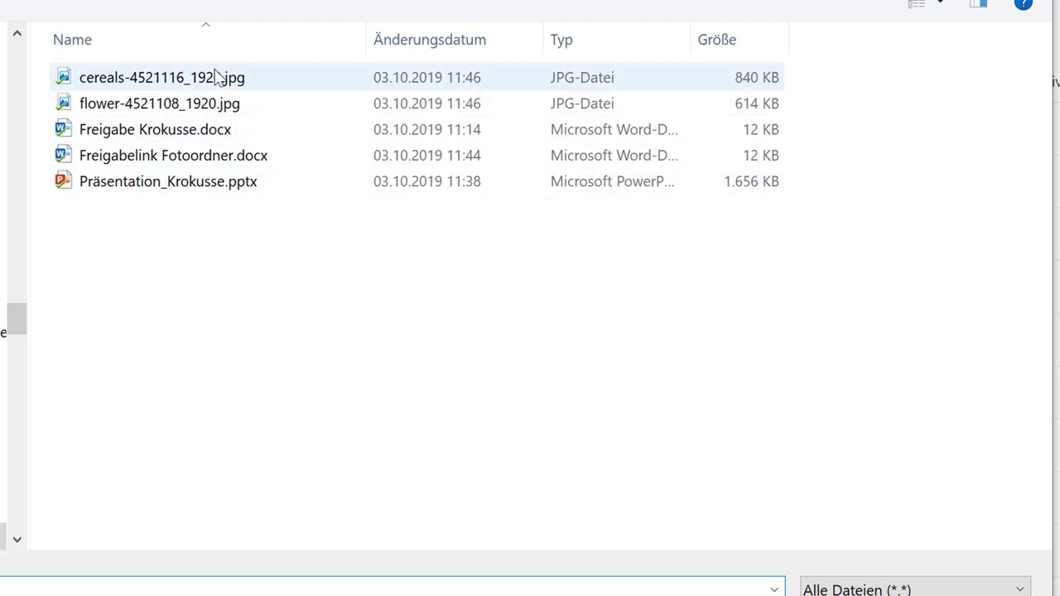
click(218, 77)
ctrl+click(213, 113)
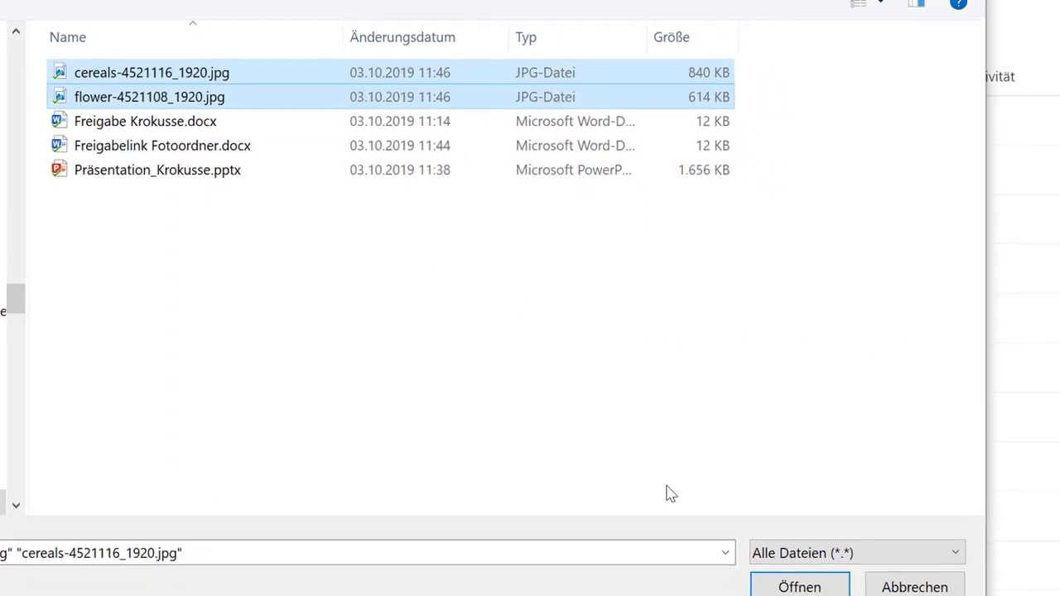
click(783, 572)
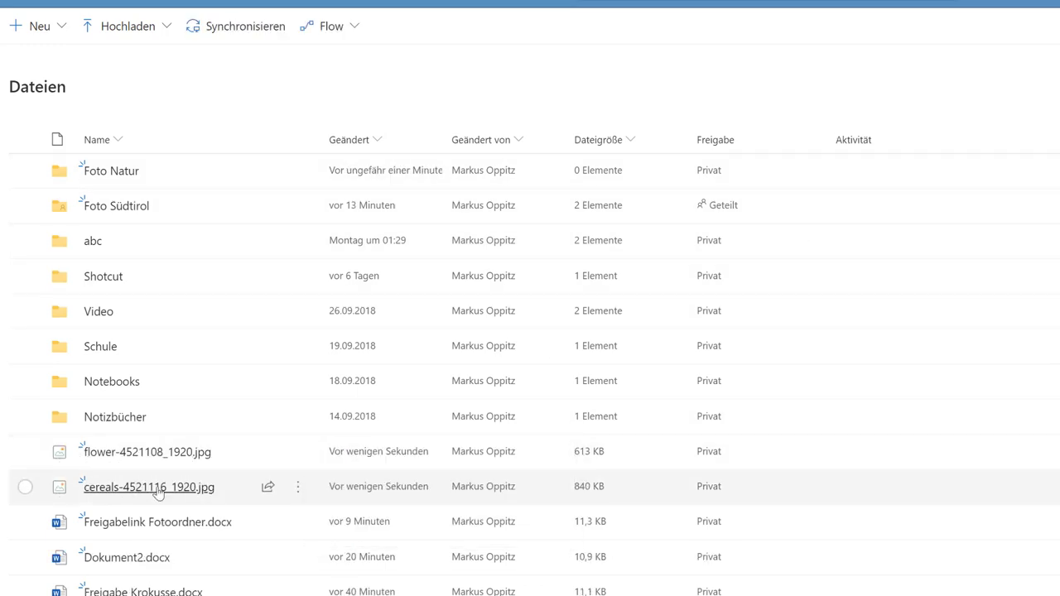
Preview flower-4521108_1920.jpg in the image viewer and step to the next item.
mouse_move(157, 492)
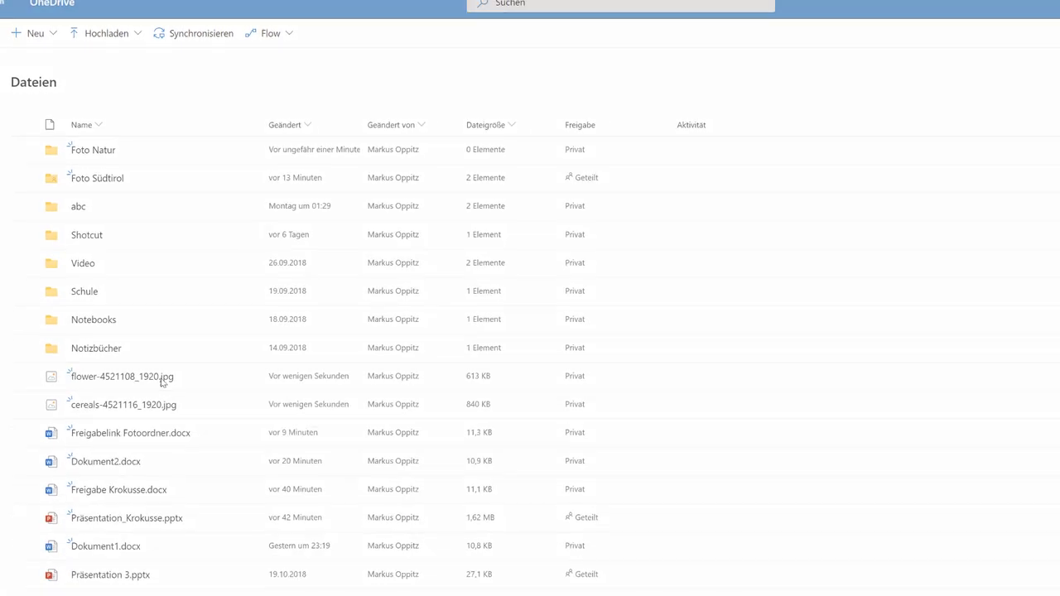
click(163, 379)
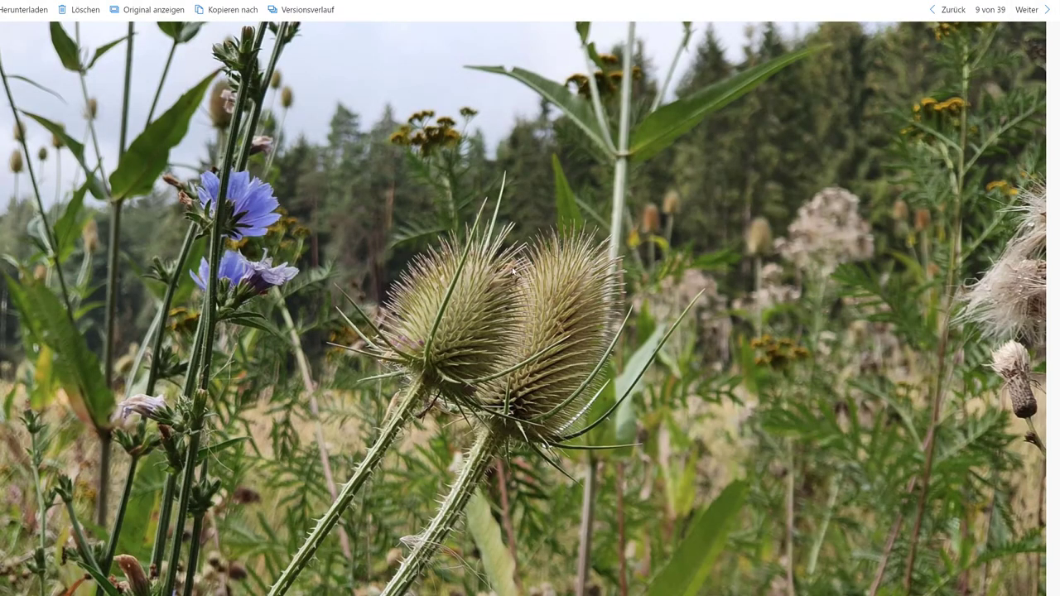
click(1044, 18)
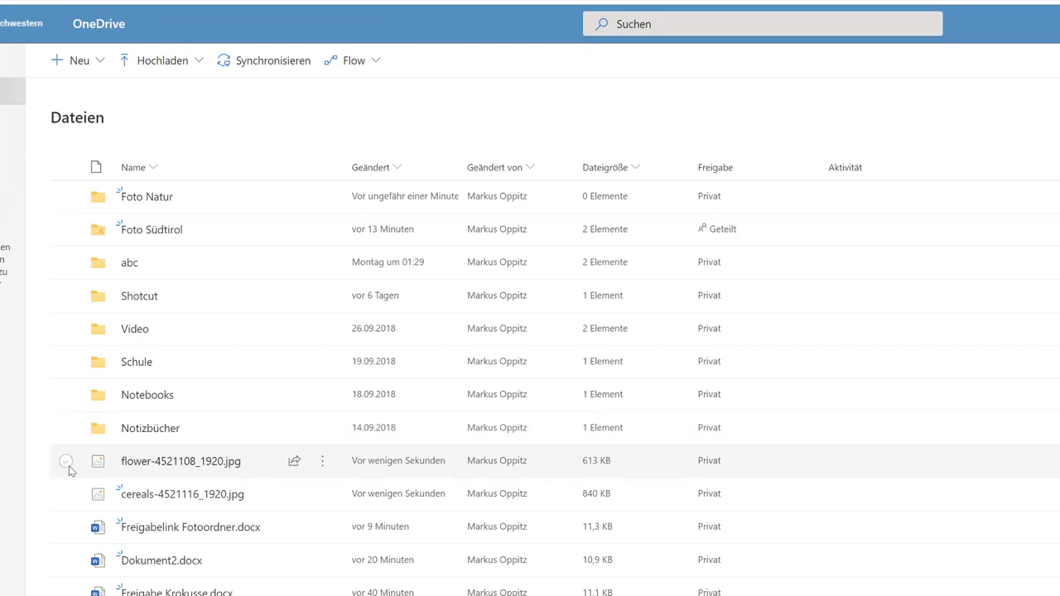
Move flower-4521108_1920.jpg via Verschieben nach into Ihr OneDrive > Foto Natur.
click(66, 461)
mouse_move(155, 468)
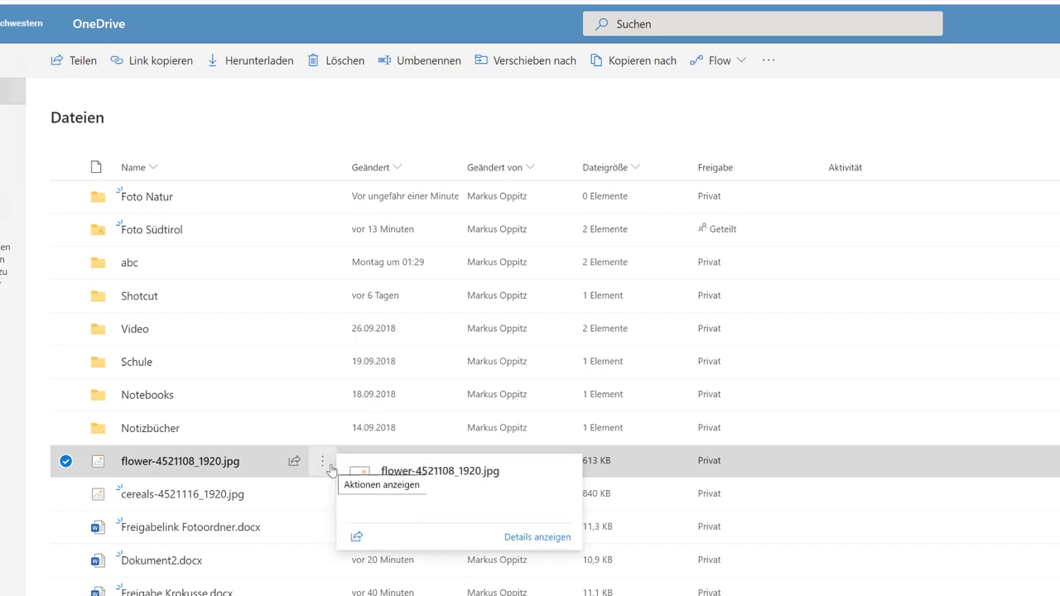
click(322, 462)
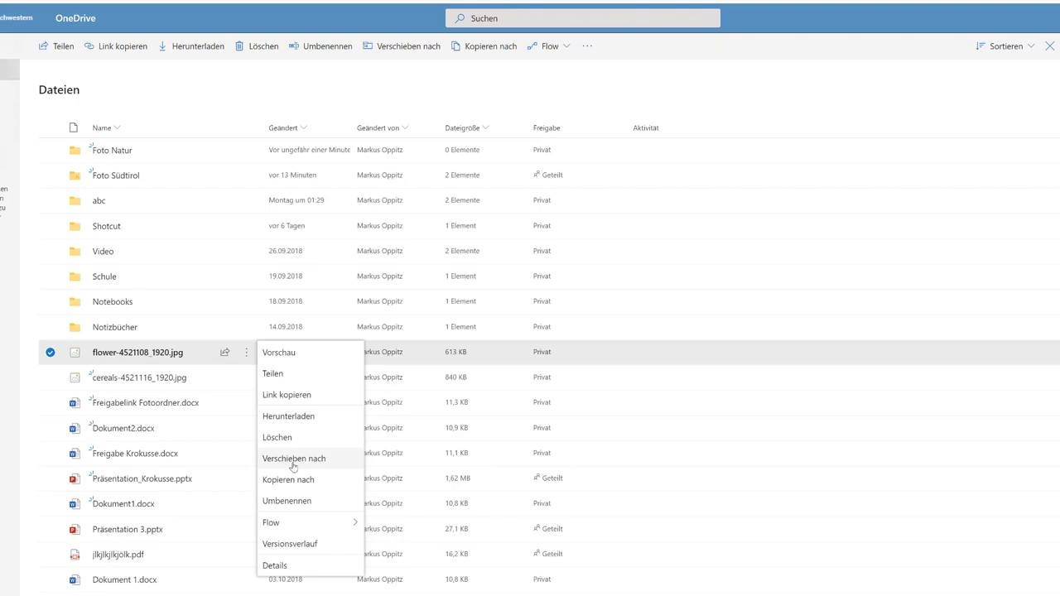
click(294, 464)
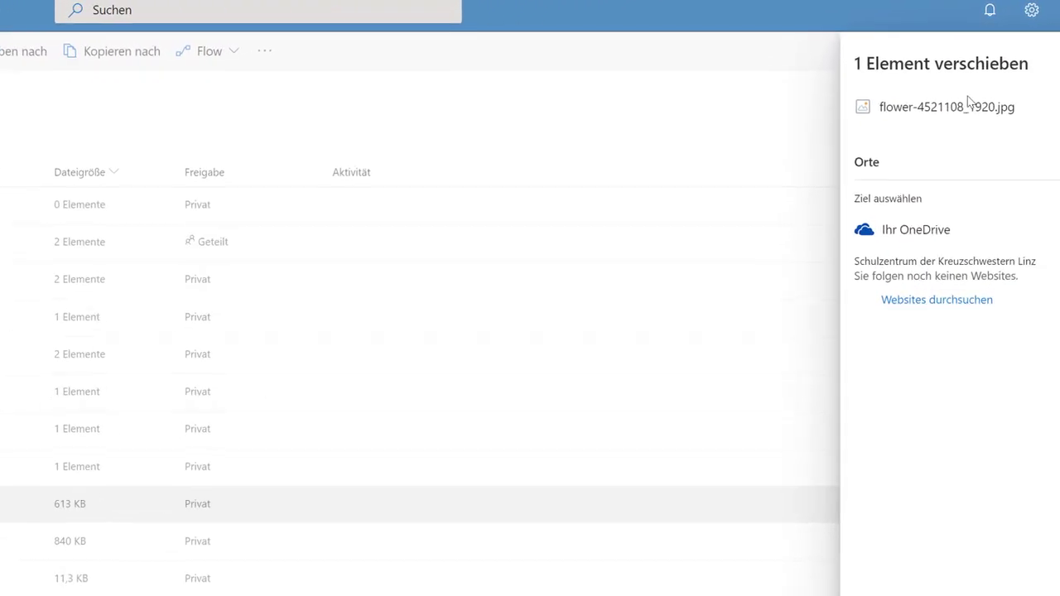
click(931, 241)
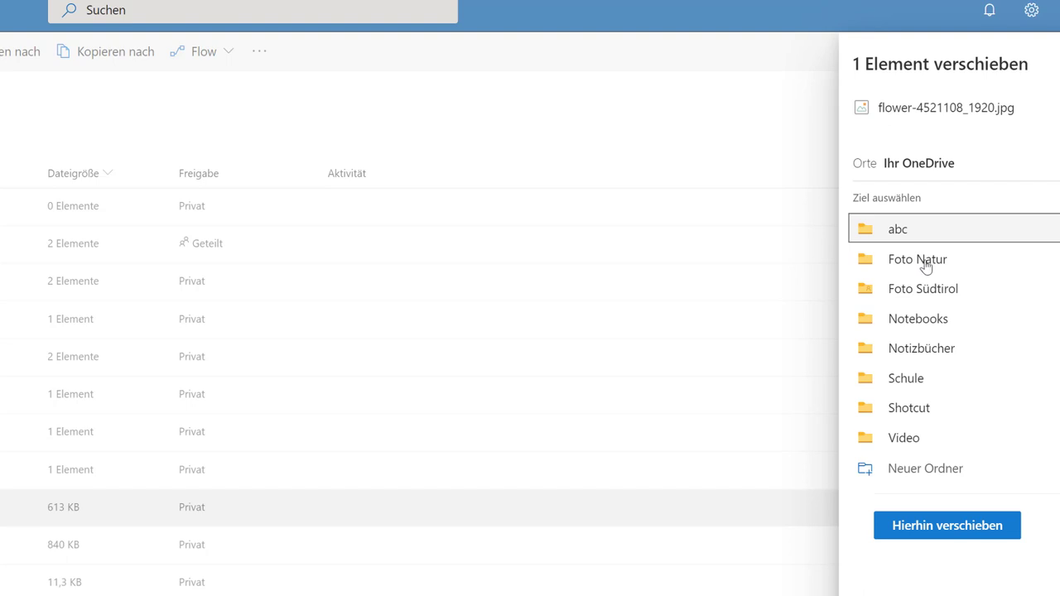
click(917, 260)
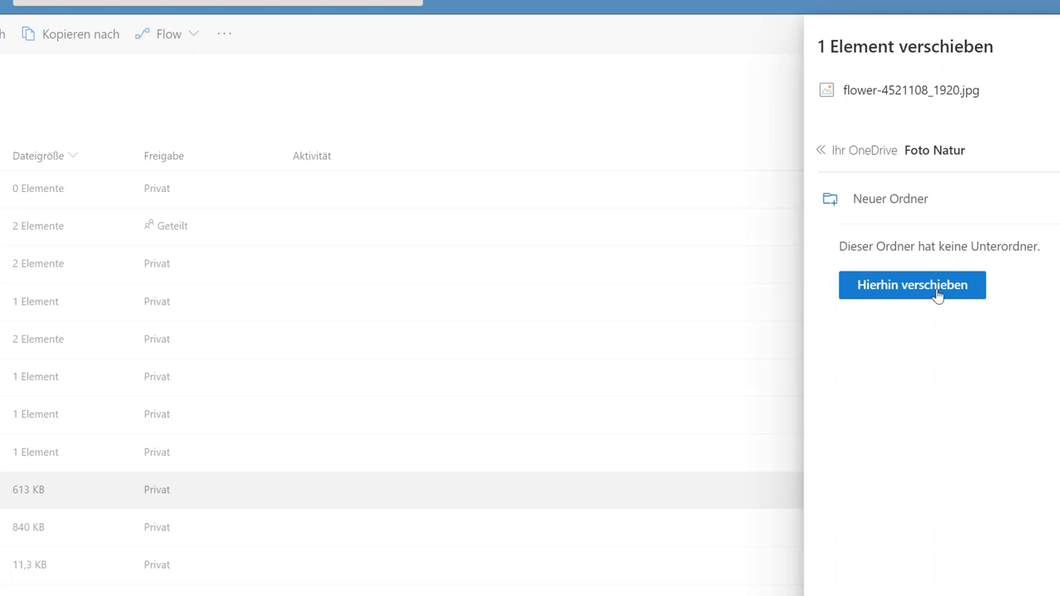
click(937, 295)
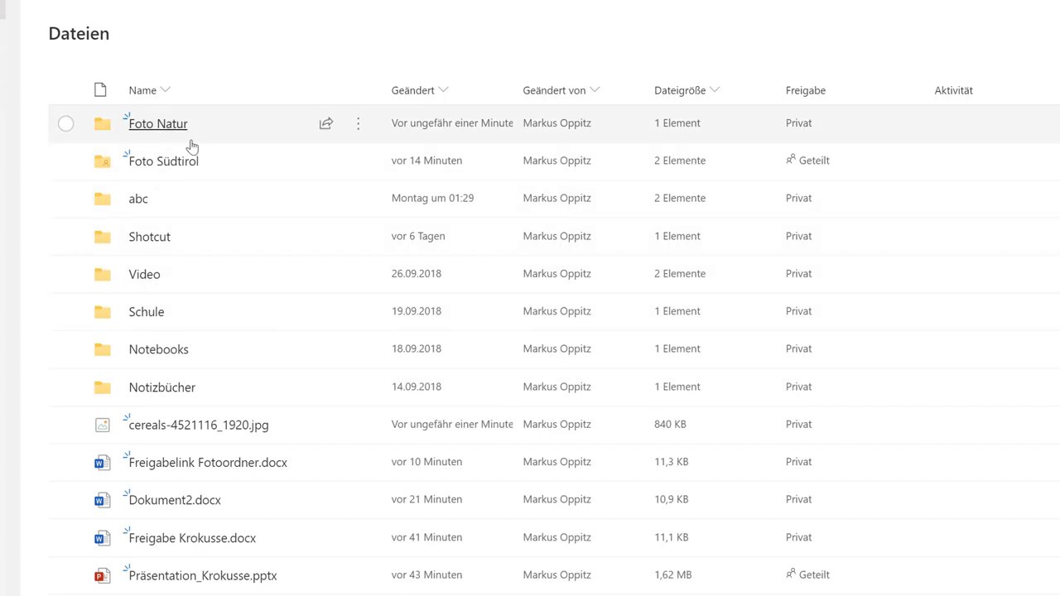
Copy cereals-4521116_1920.jpg from Dateien into Foto Natur, keeping the original in place.
click(187, 129)
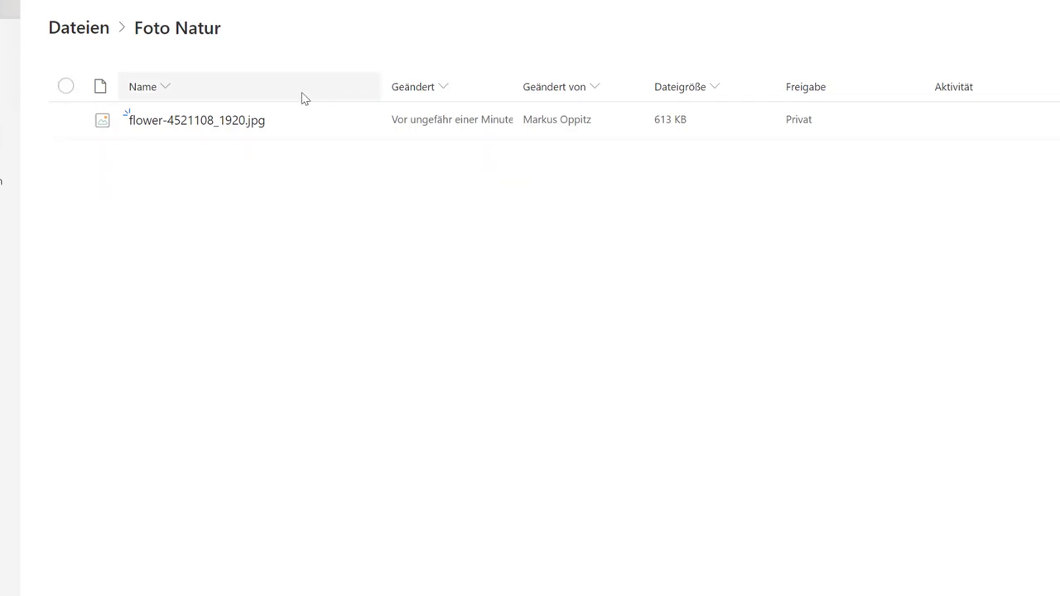
click(87, 33)
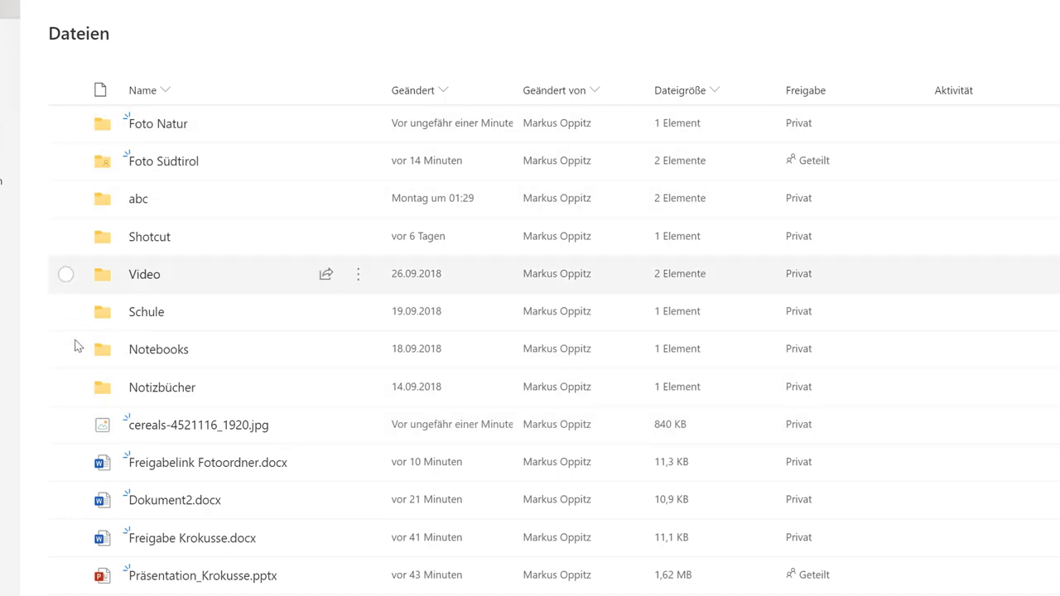
click(65, 425)
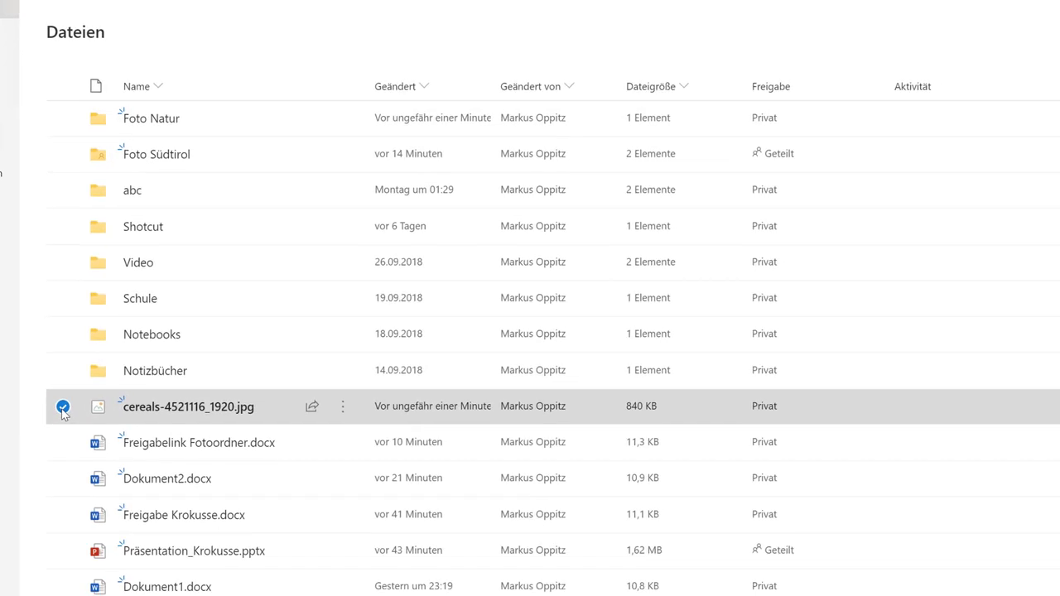
click(301, 364)
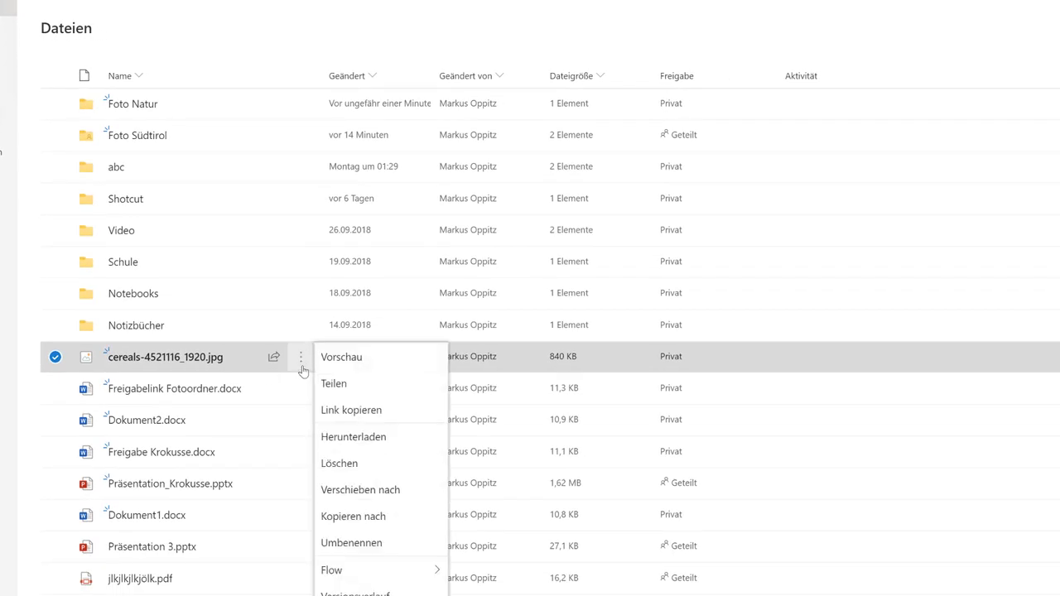
click(356, 516)
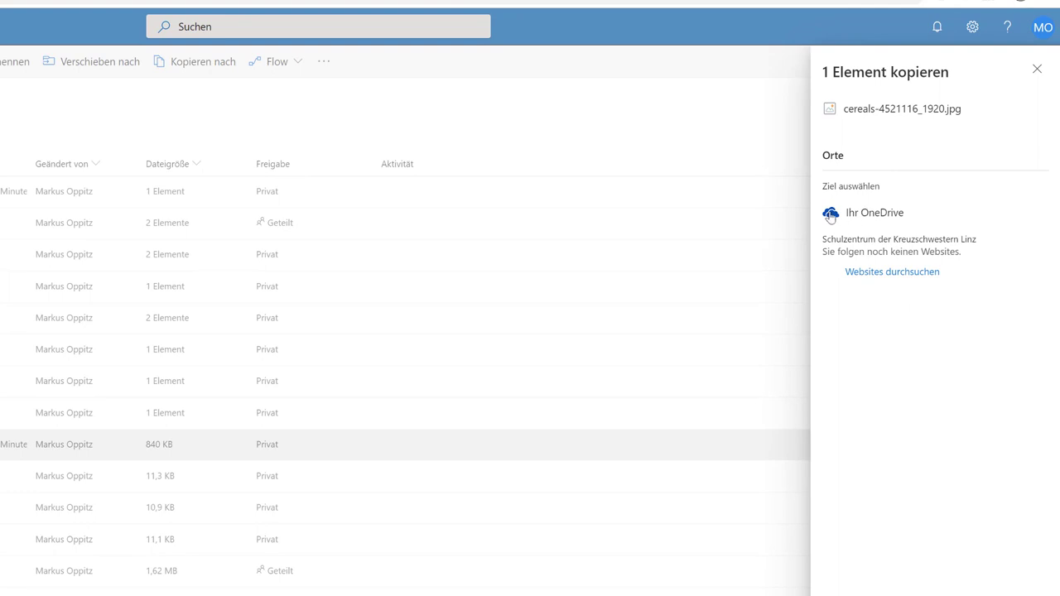
click(866, 217)
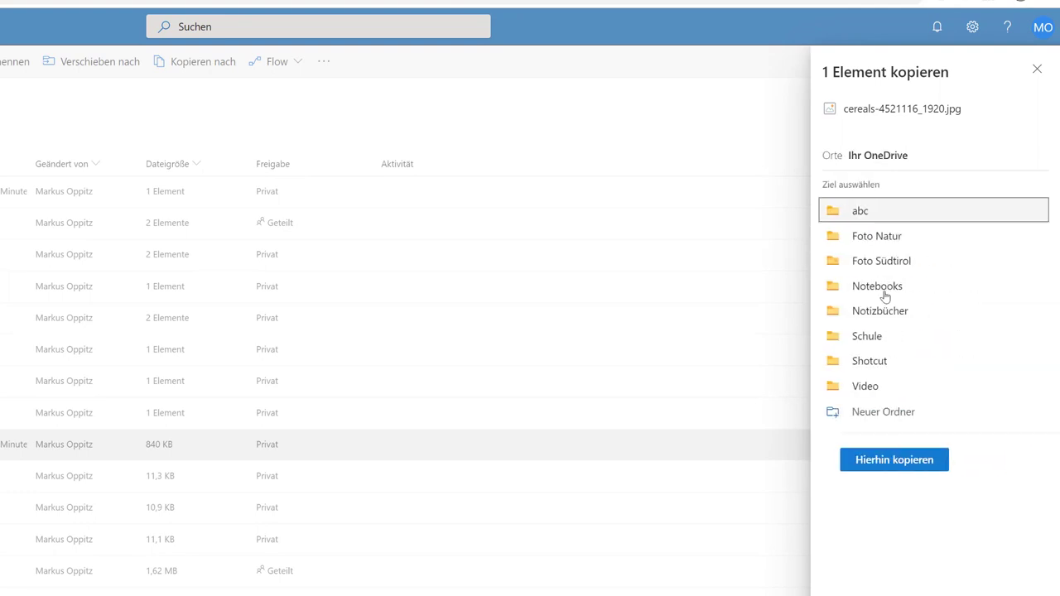
click(873, 242)
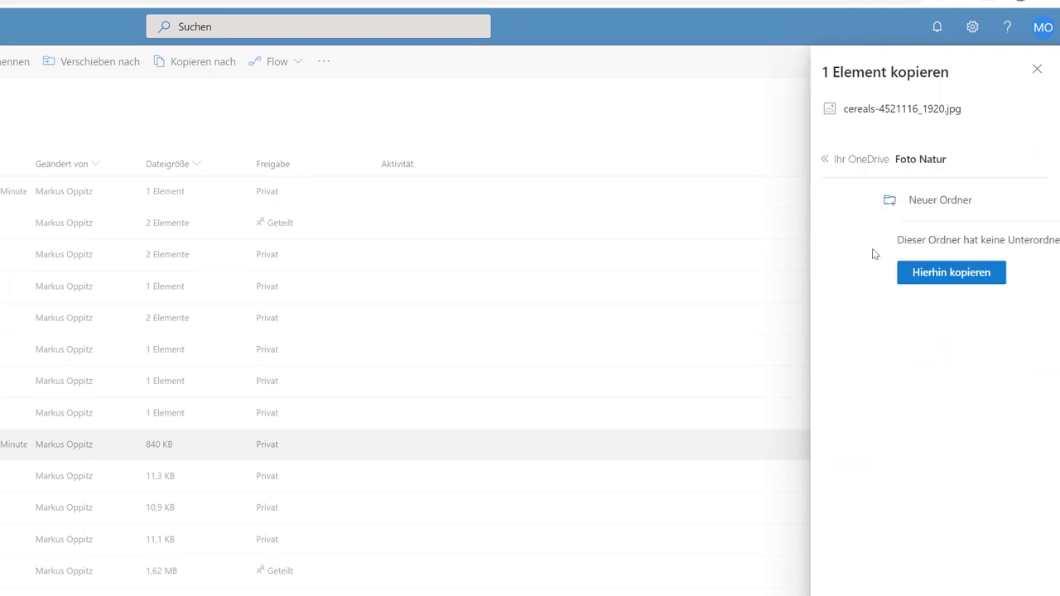
click(871, 274)
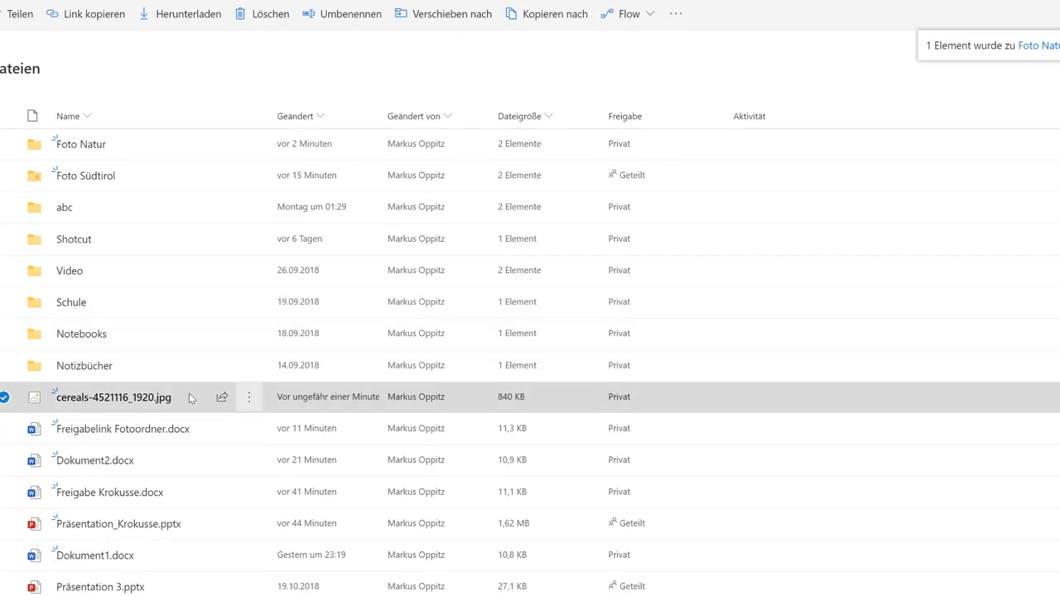
click(4, 399)
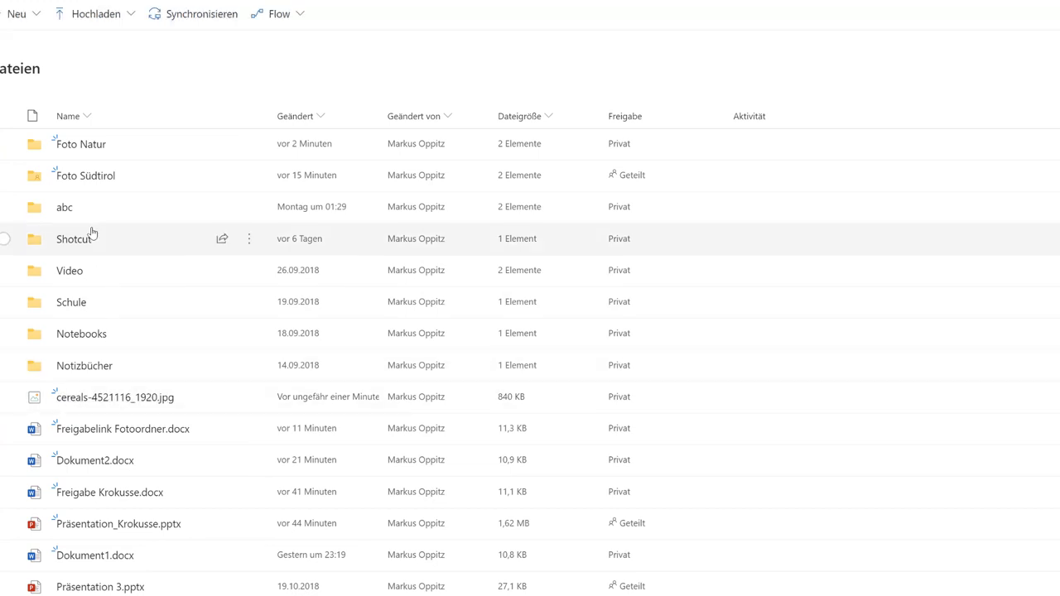
Open Foto Natur, preview the cereals and flower photos, then close the viewer.
click(84, 143)
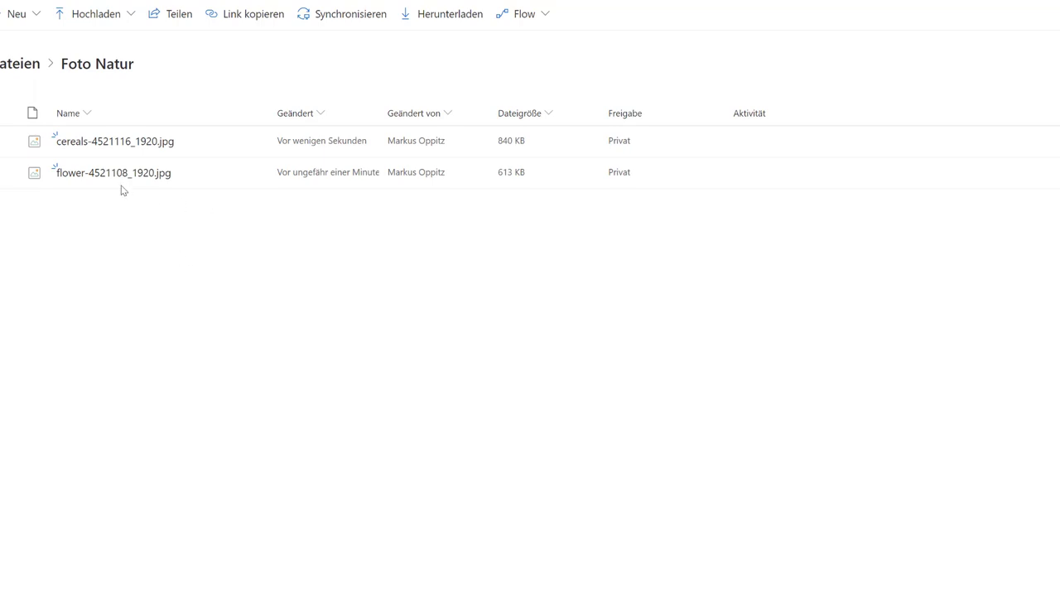
click(104, 143)
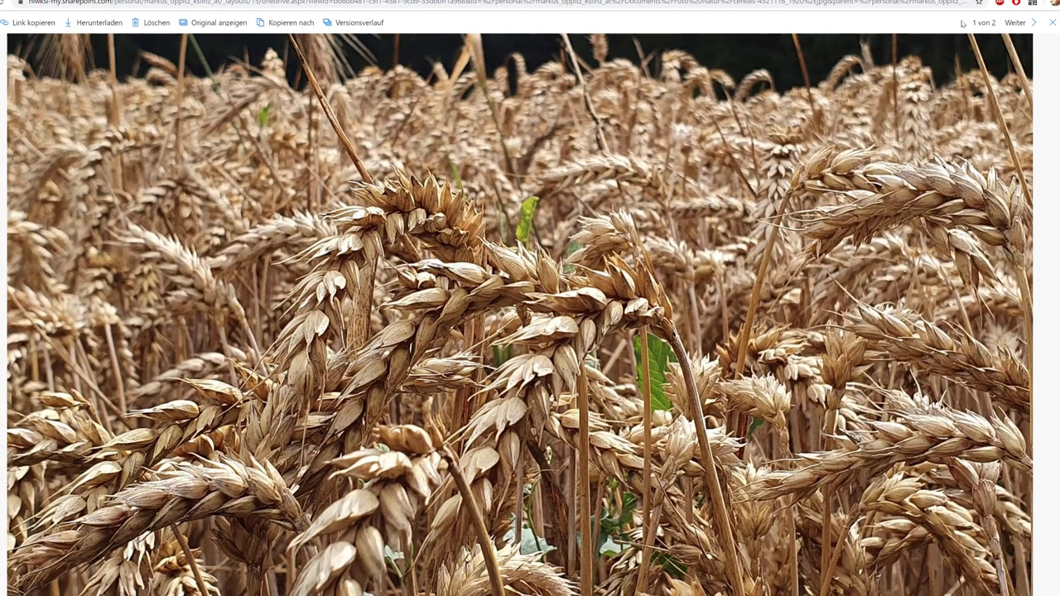
click(1019, 22)
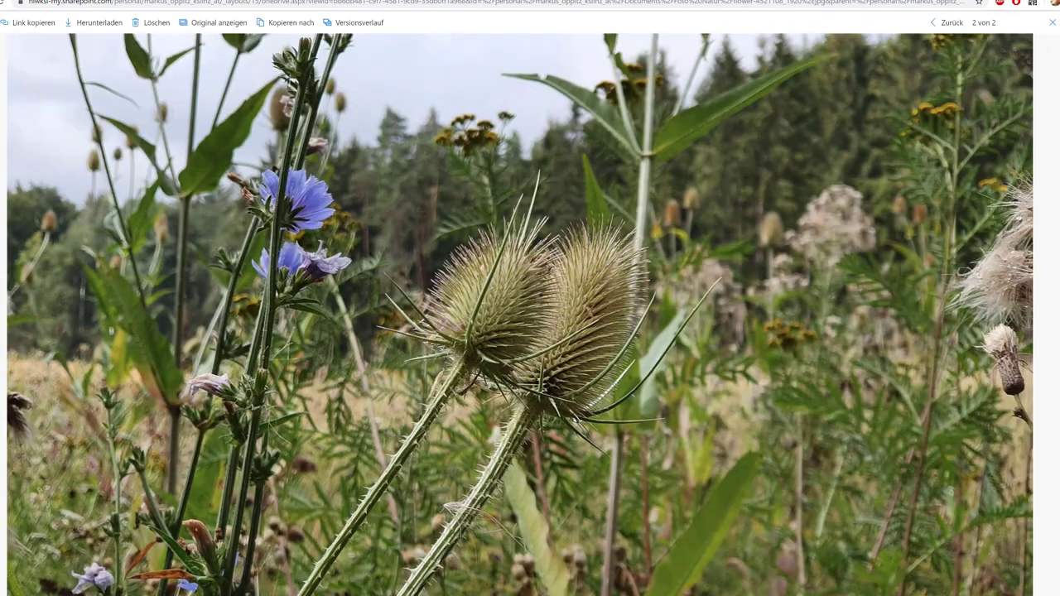
click(1052, 23)
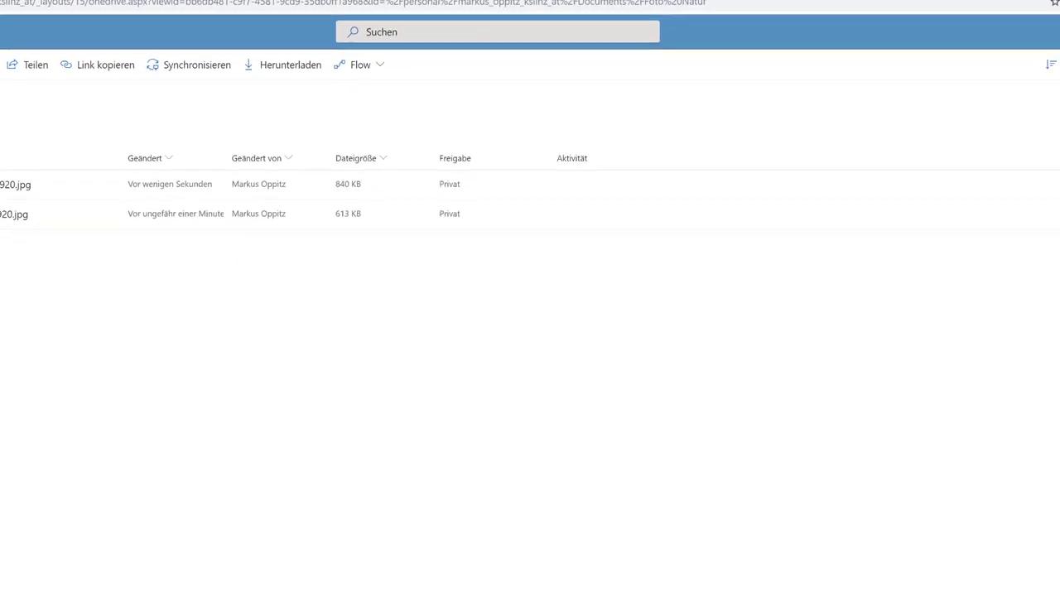
click(1041, 61)
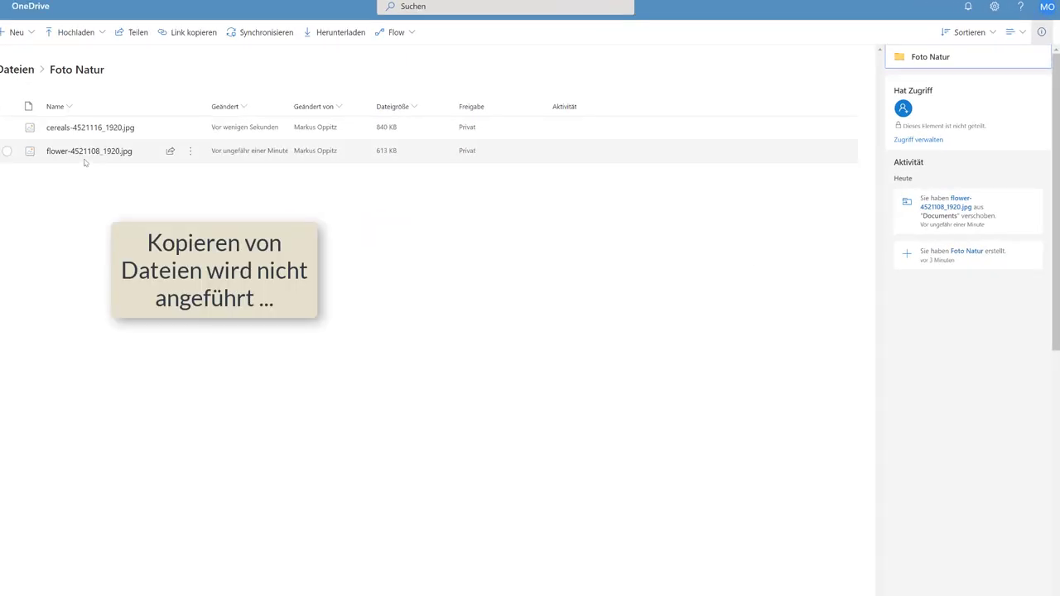
mouse_move(95, 130)
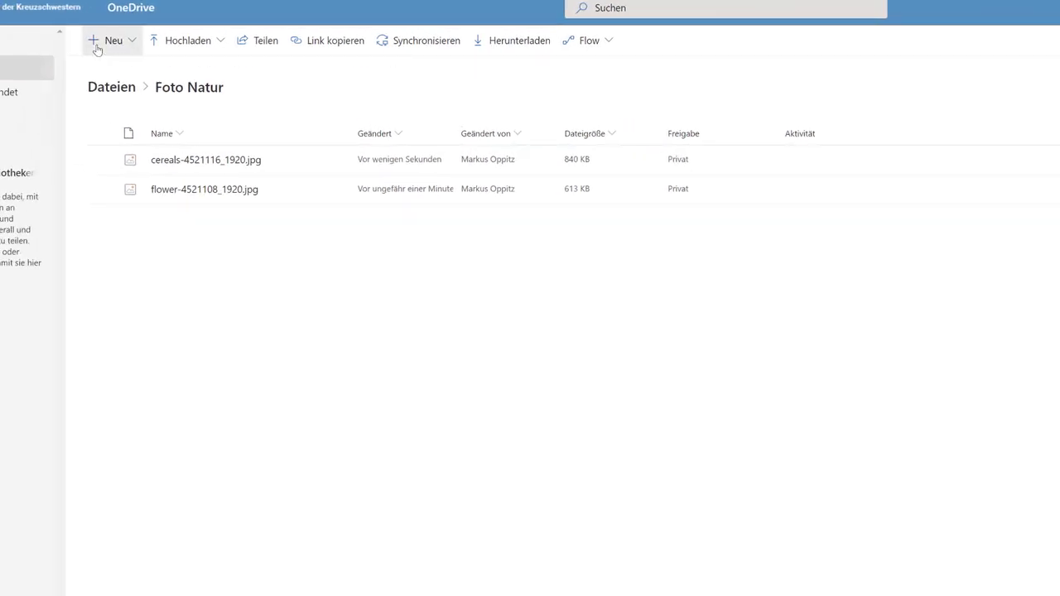
Create a new blank Word-Dokument inside Foto Natur from the Neu menu.
click(96, 46)
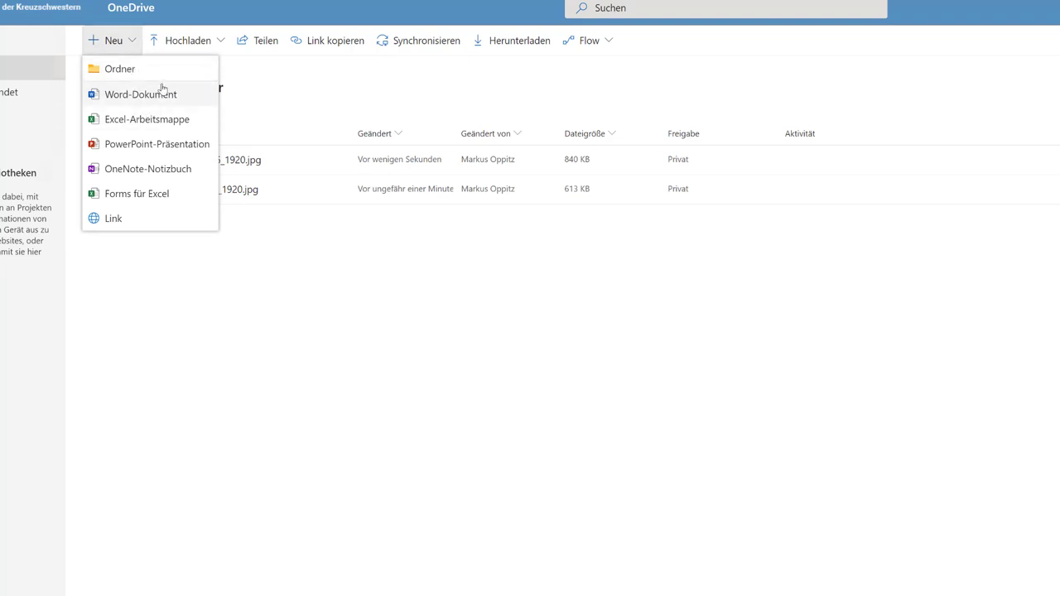
click(162, 96)
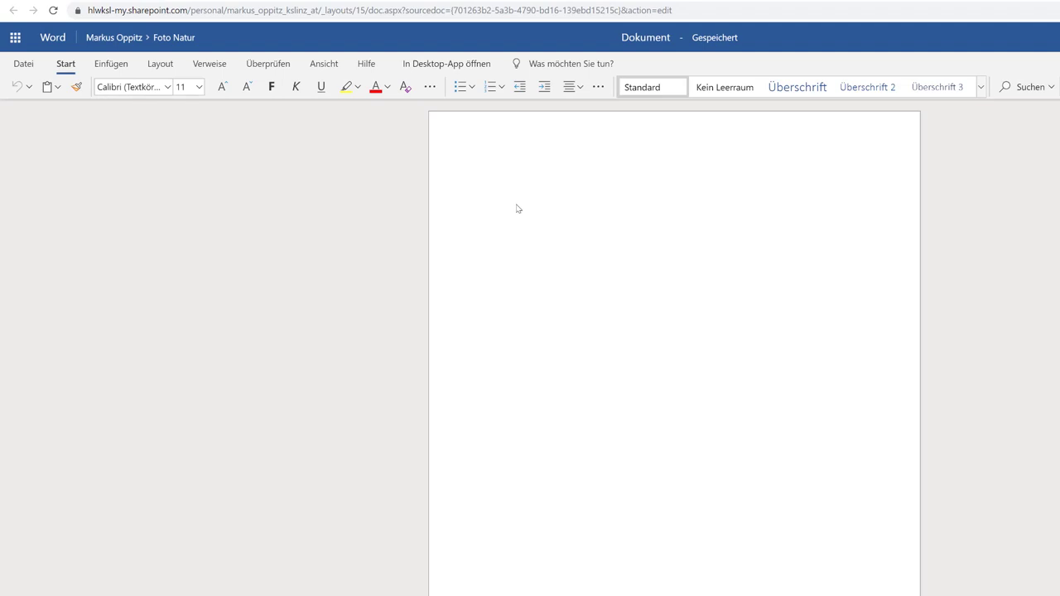
Paste the screenshot, crop off its left half and lower part, and delete the photo beside it.
key(ctrl+v)
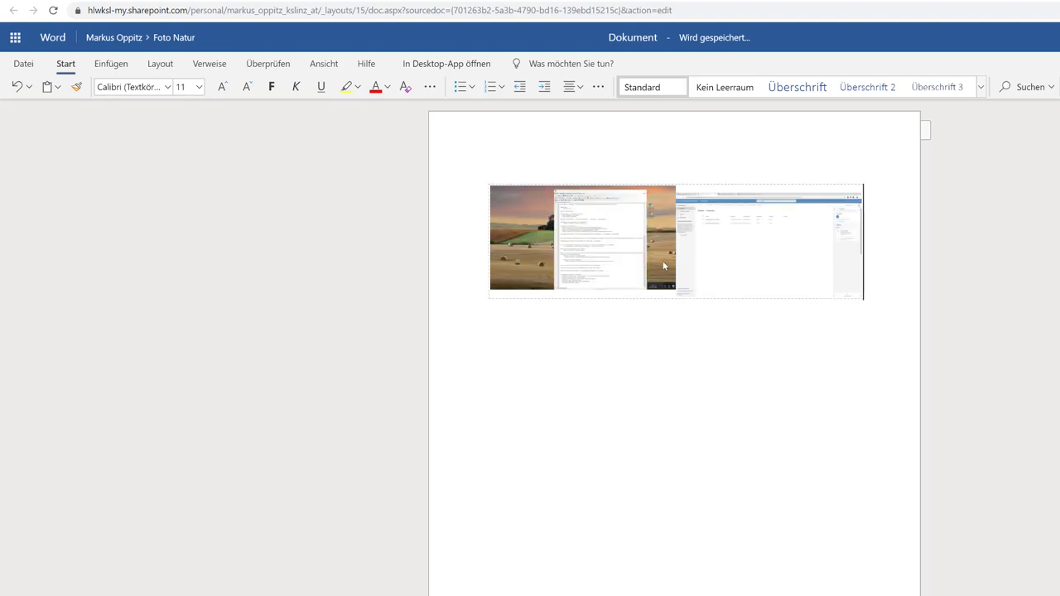
click(715, 236)
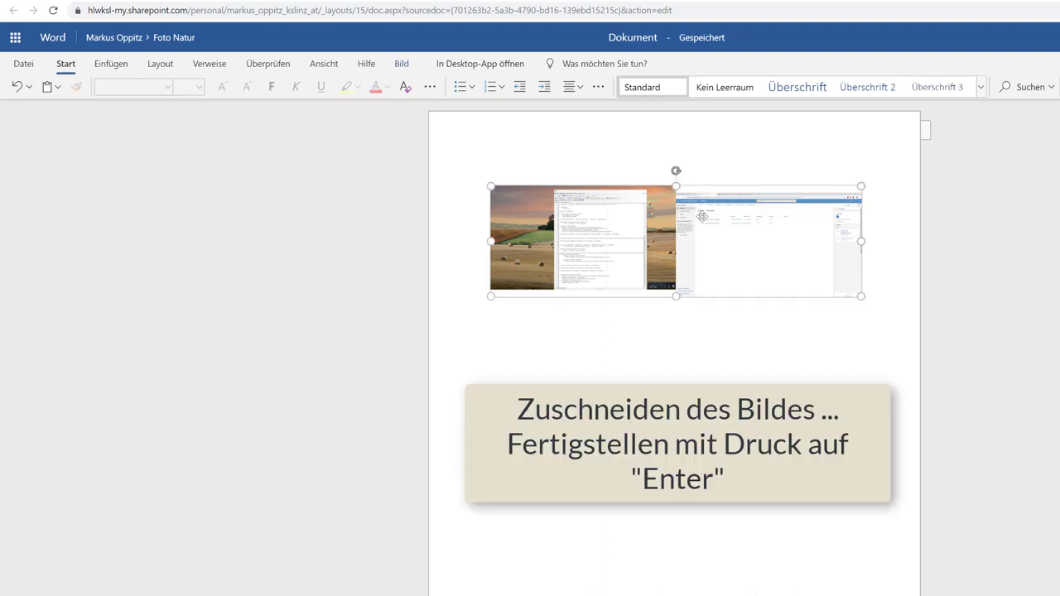
right_click(709, 235)
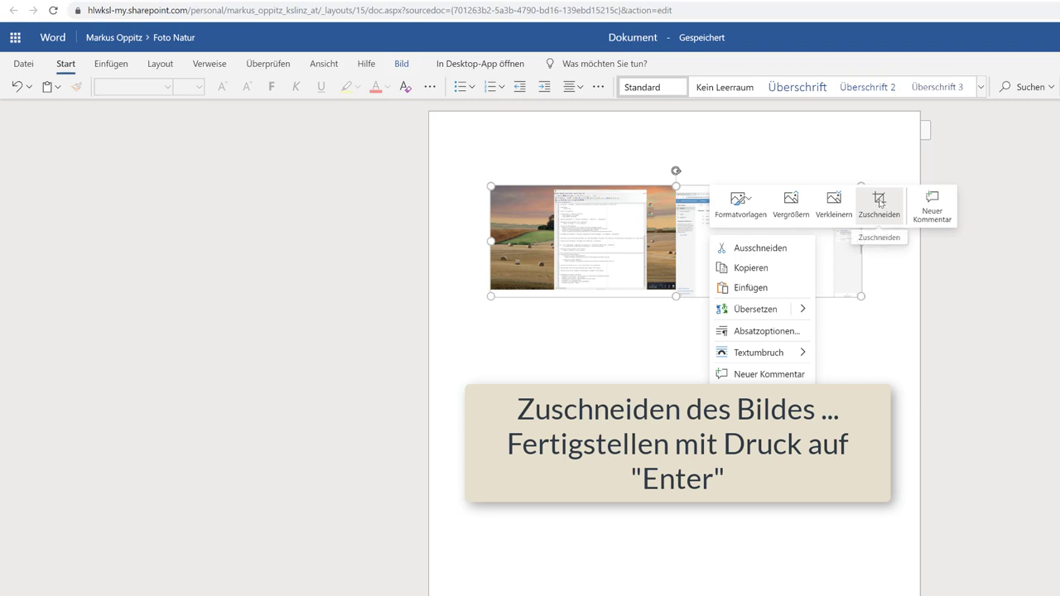
click(879, 204)
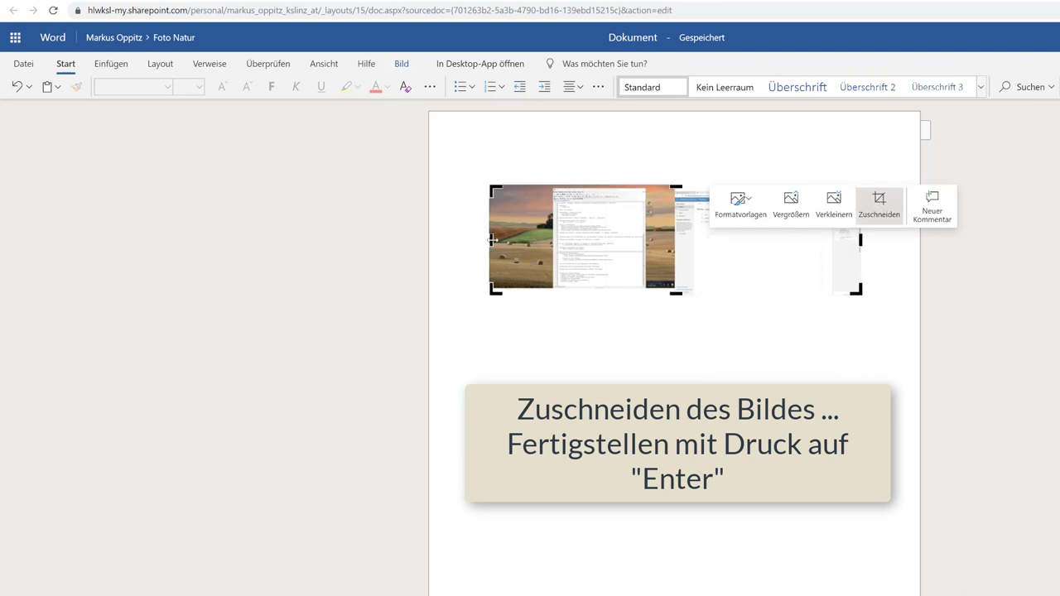
drag(491, 240, 679, 240)
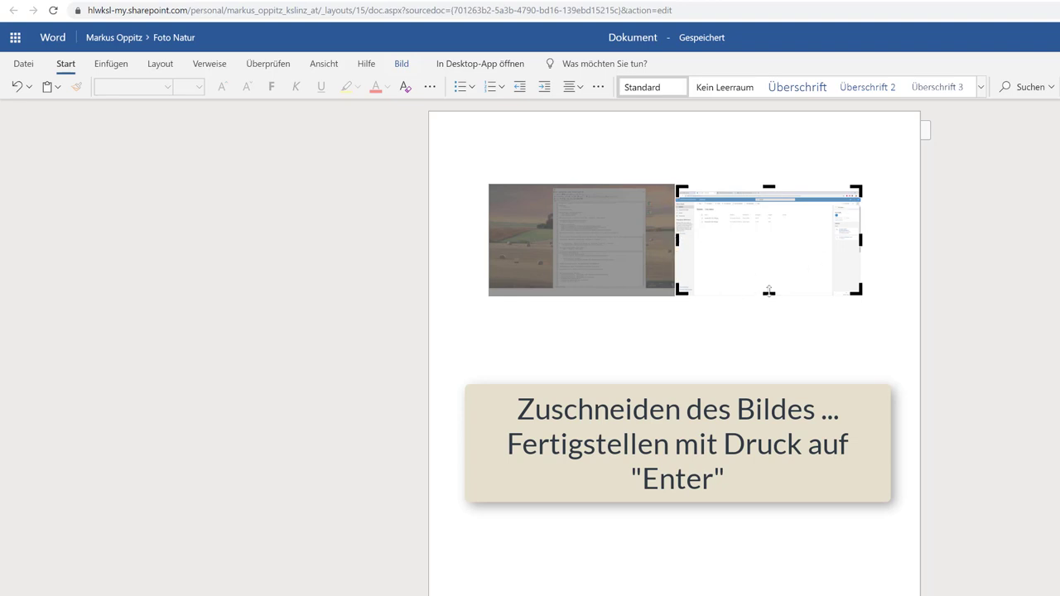
drag(768, 290, 769, 240)
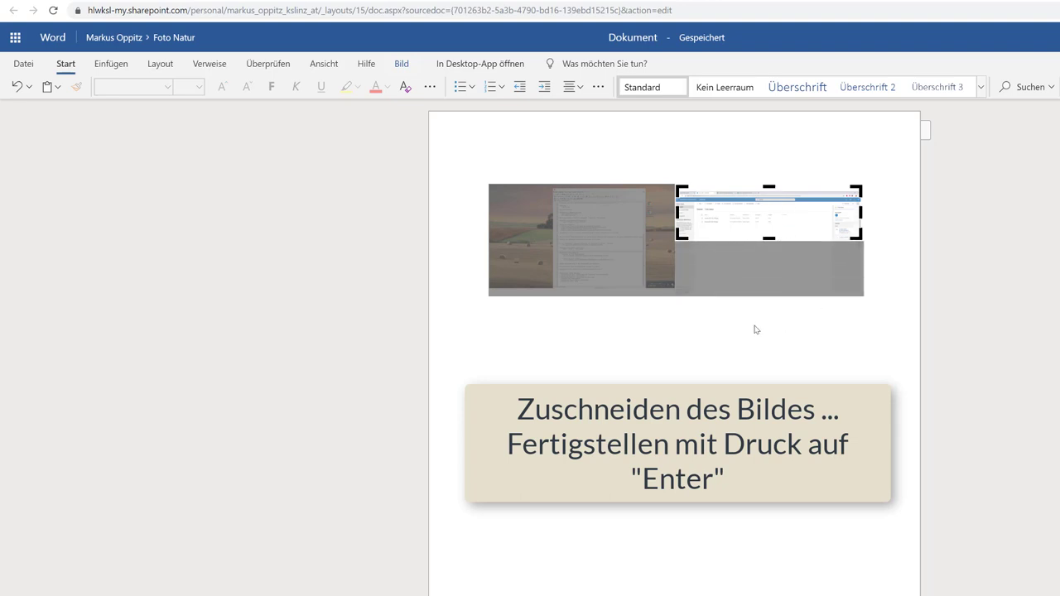
key(Return)
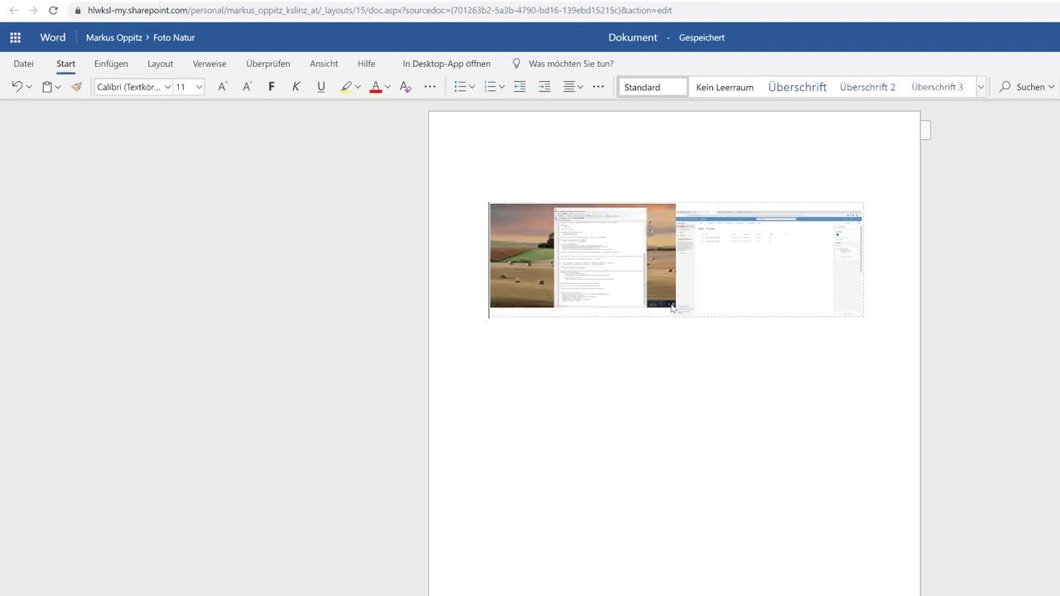
key(BackSpace)
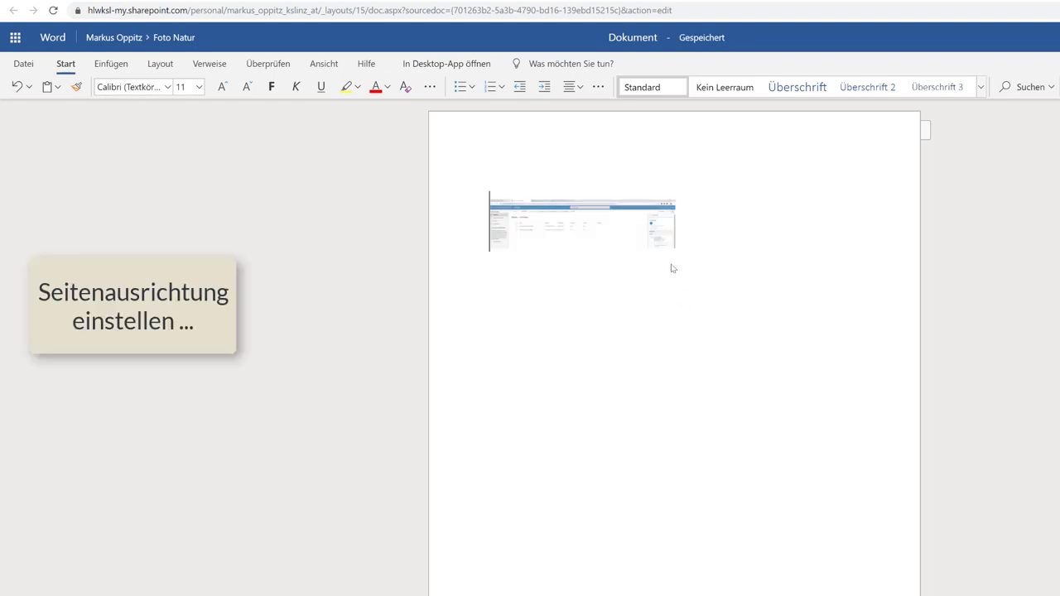
Set the page orientation to Querformat and enlarge the screenshot across the page width.
click(621, 230)
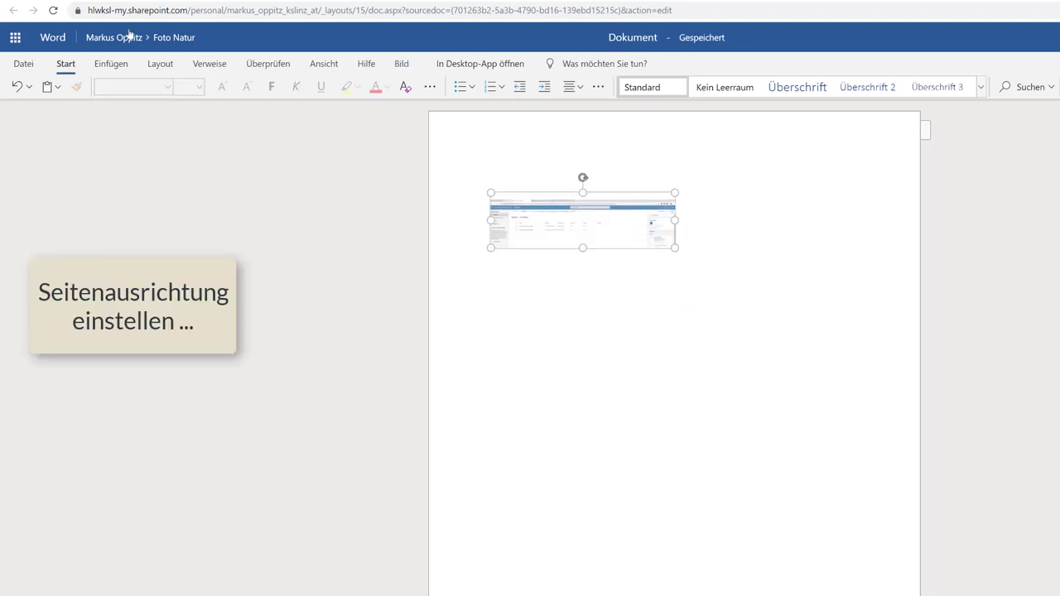
click(158, 64)
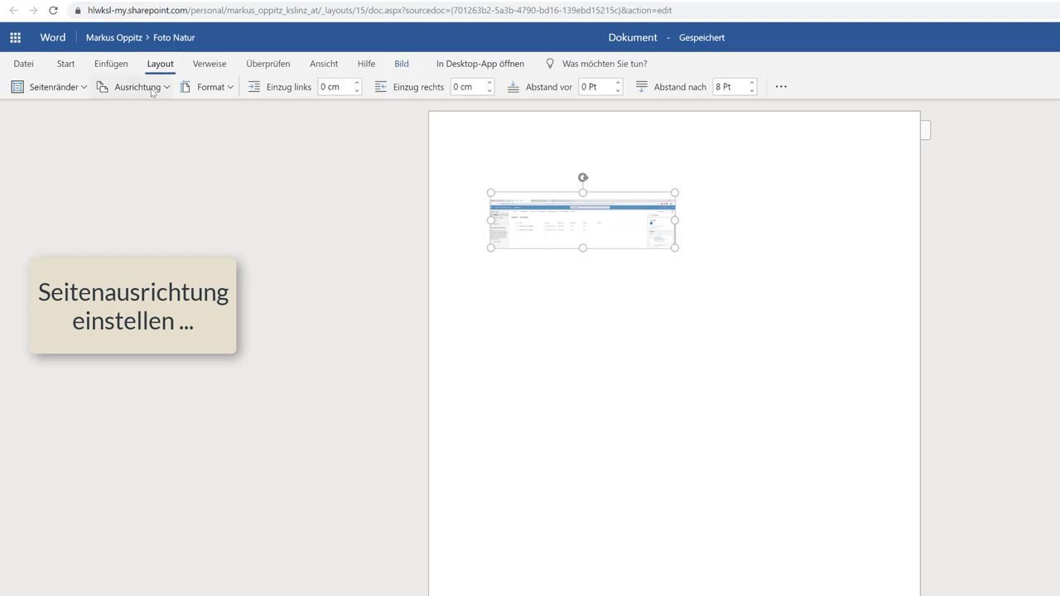
click(151, 88)
click(134, 132)
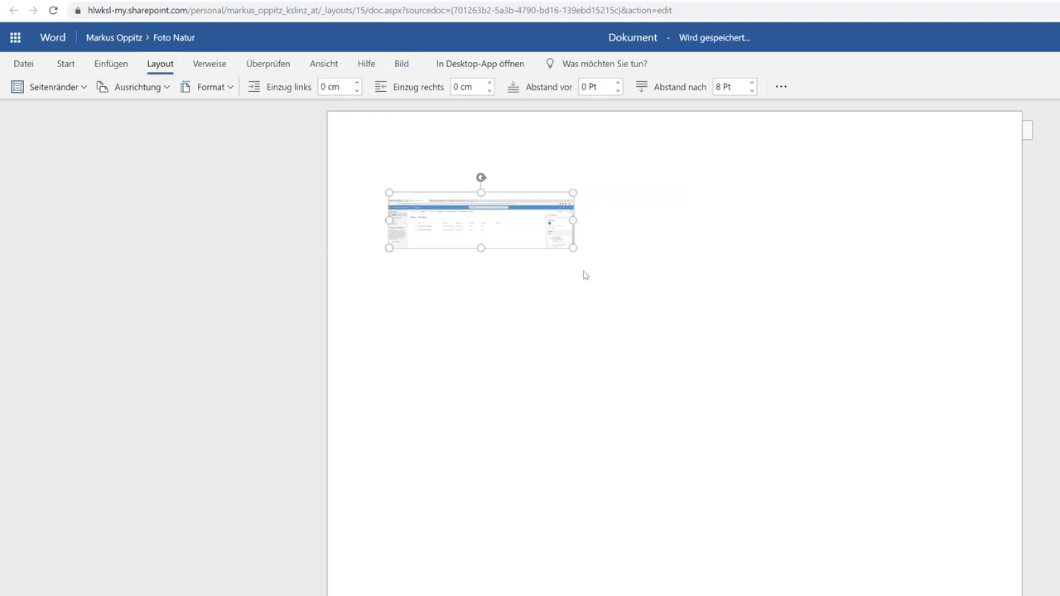
drag(572, 247, 762, 365)
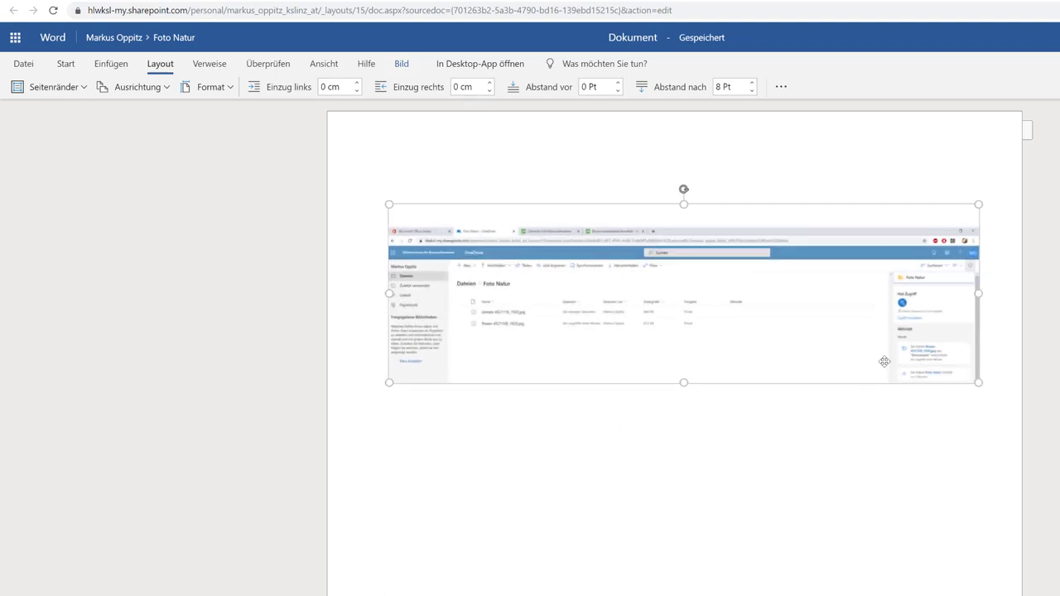
click(440, 188)
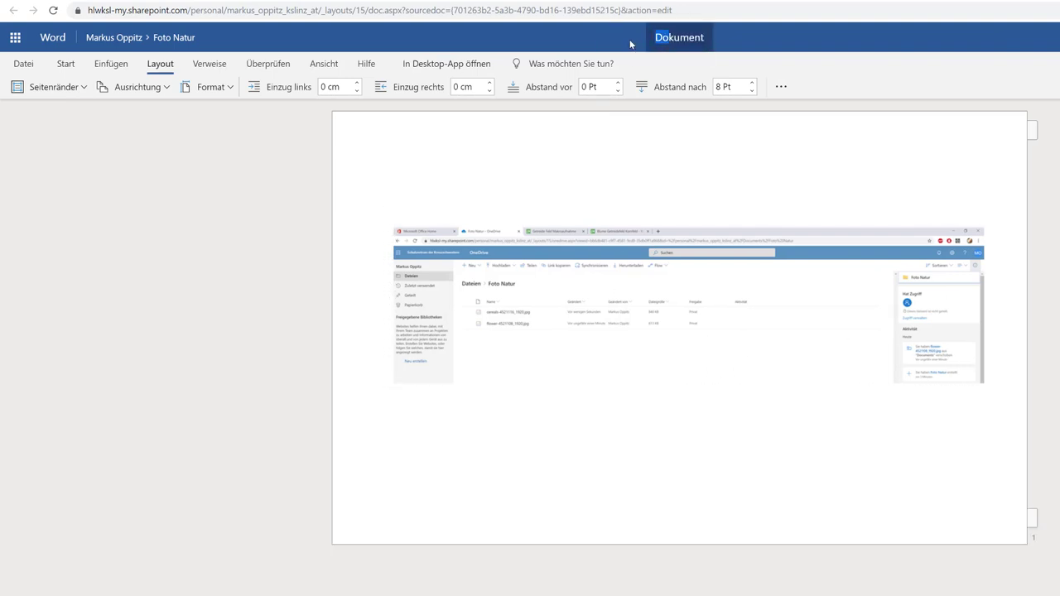
Retitle the document 'Rechenschaftsbericht', fixing the stray extra letter.
key(shift+Right)
key(shift+Right)
key(shift+Right)
key(shift+Right)
key(shift+Right)
key(shift+Right)
text(Rechens)
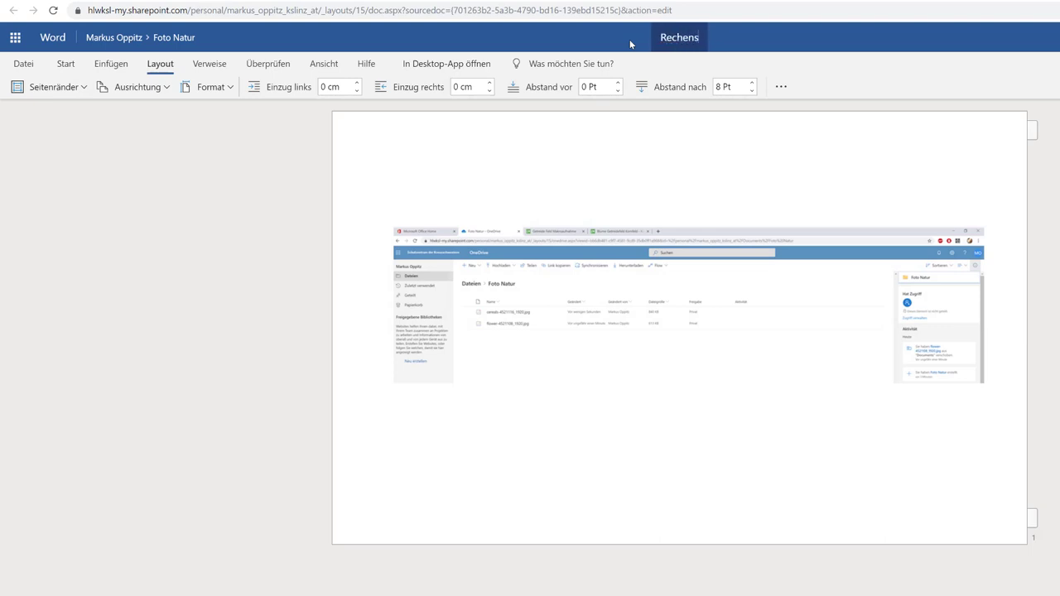
text(hcaftsberic)
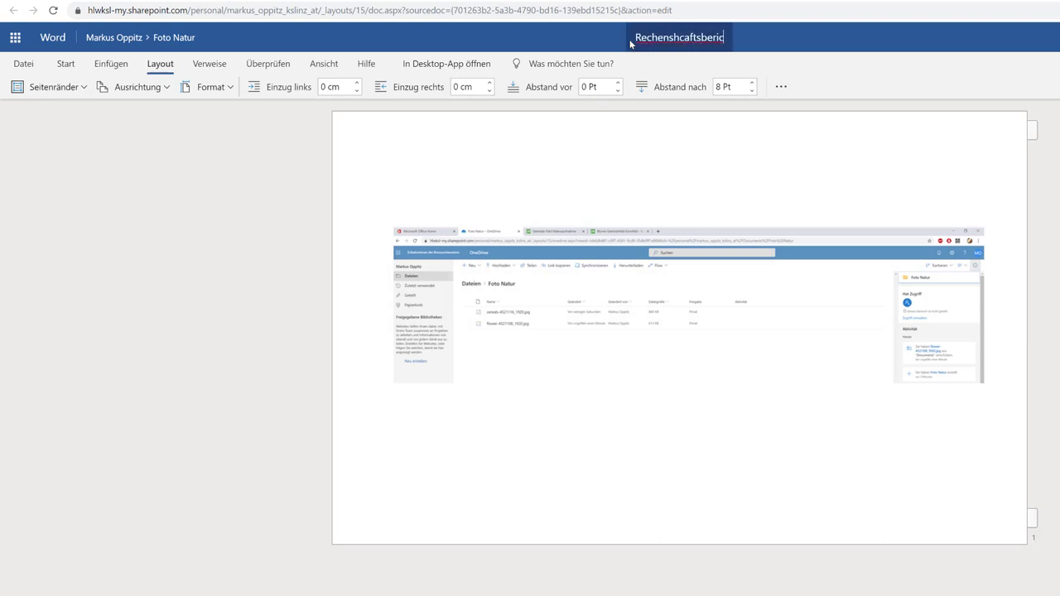
text(ht)
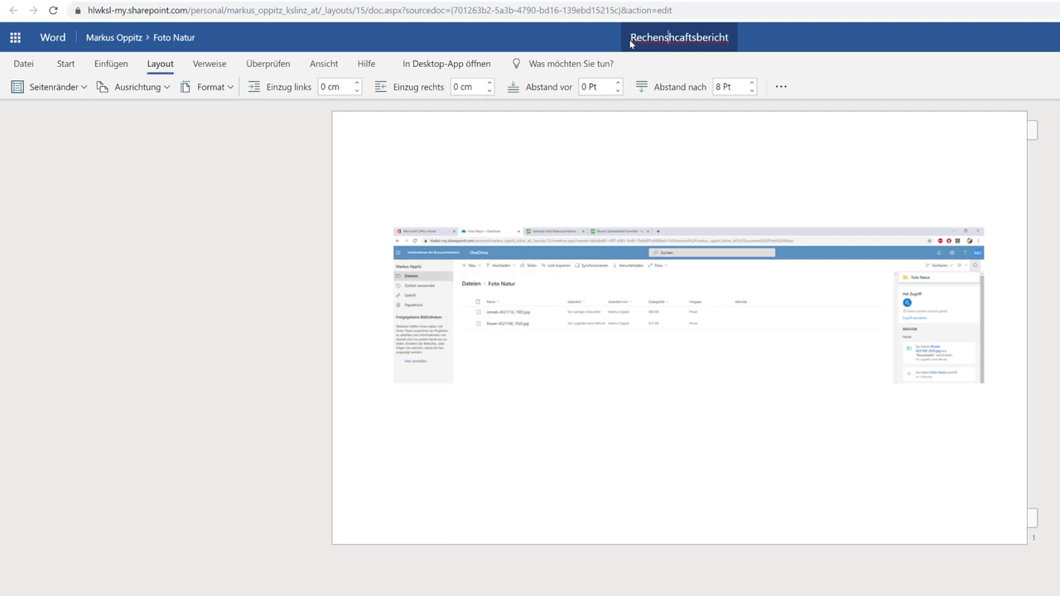
text(c)
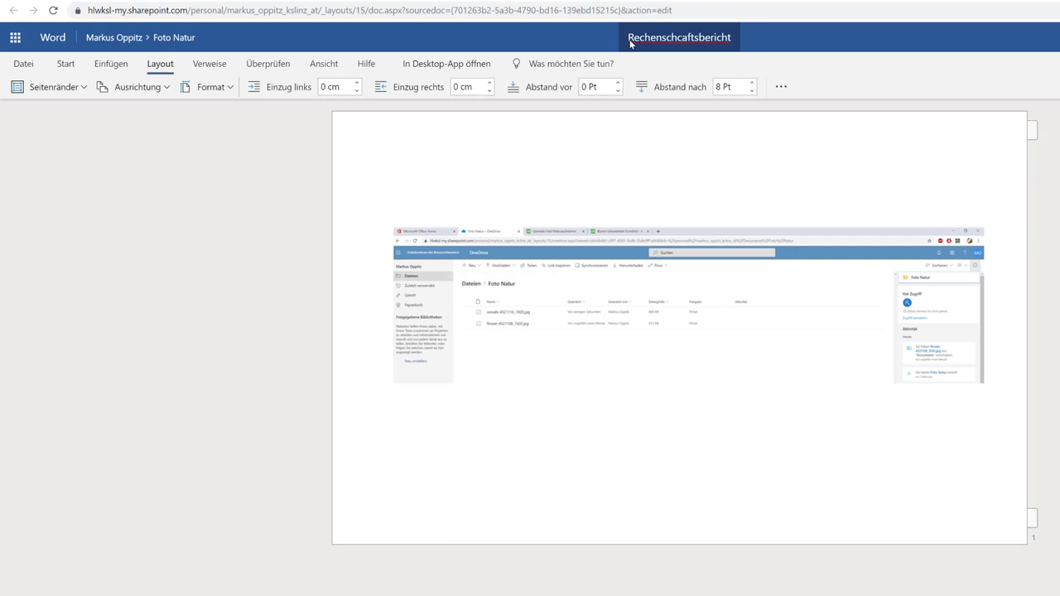
key(Delete)
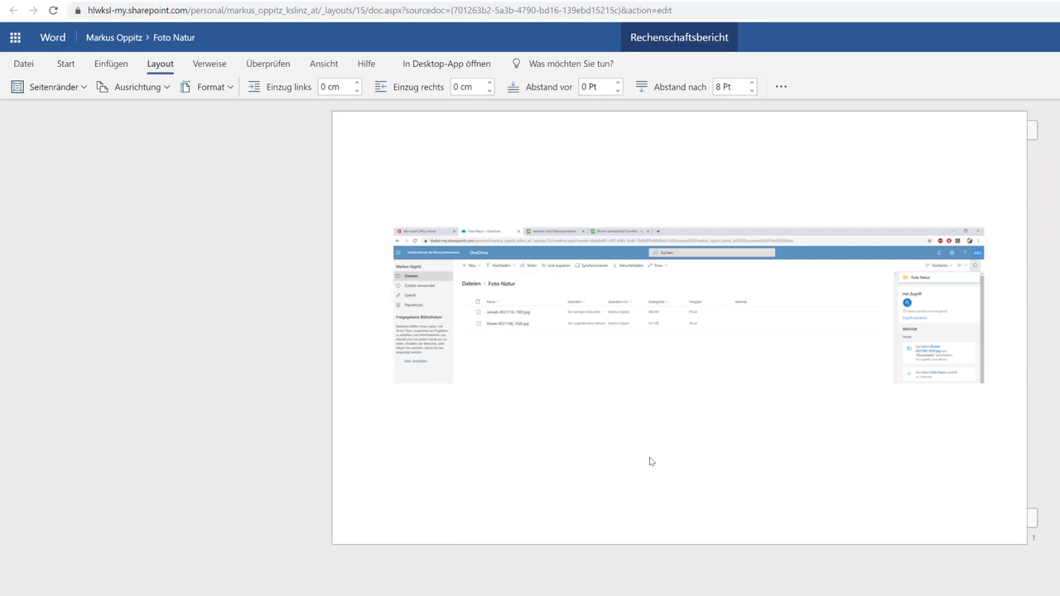
click(522, 270)
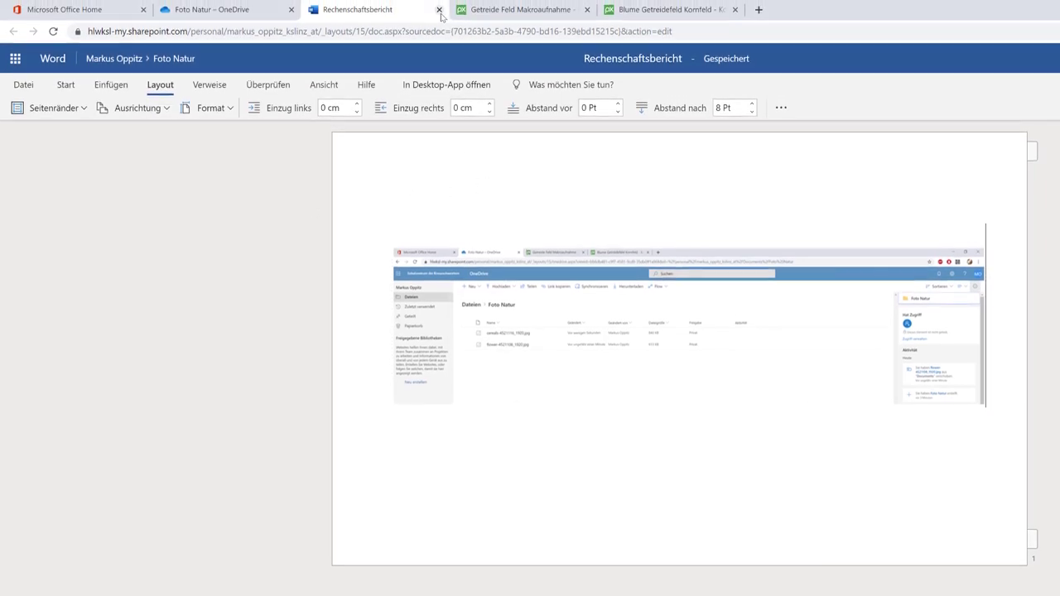
Close the Word tab and download Rechenschaftsbericht.docx from Foto Natur.
click(439, 10)
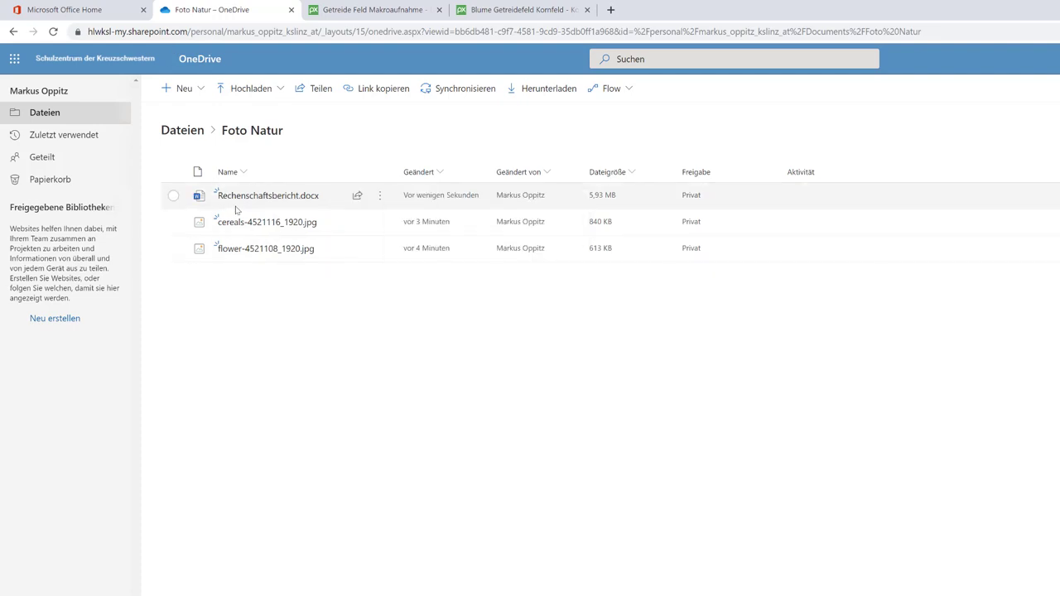
click(172, 197)
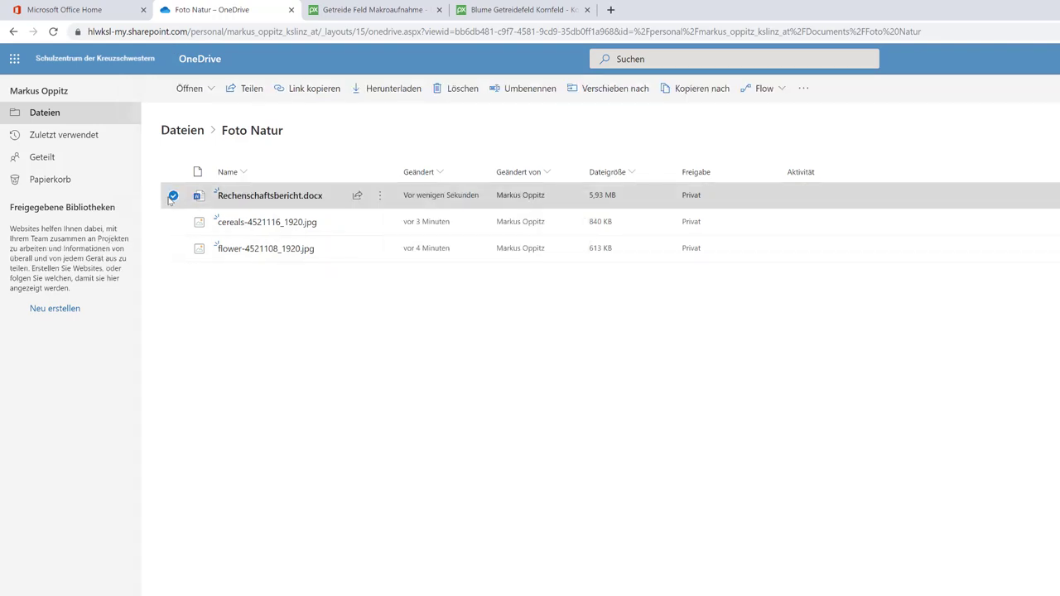
click(173, 197)
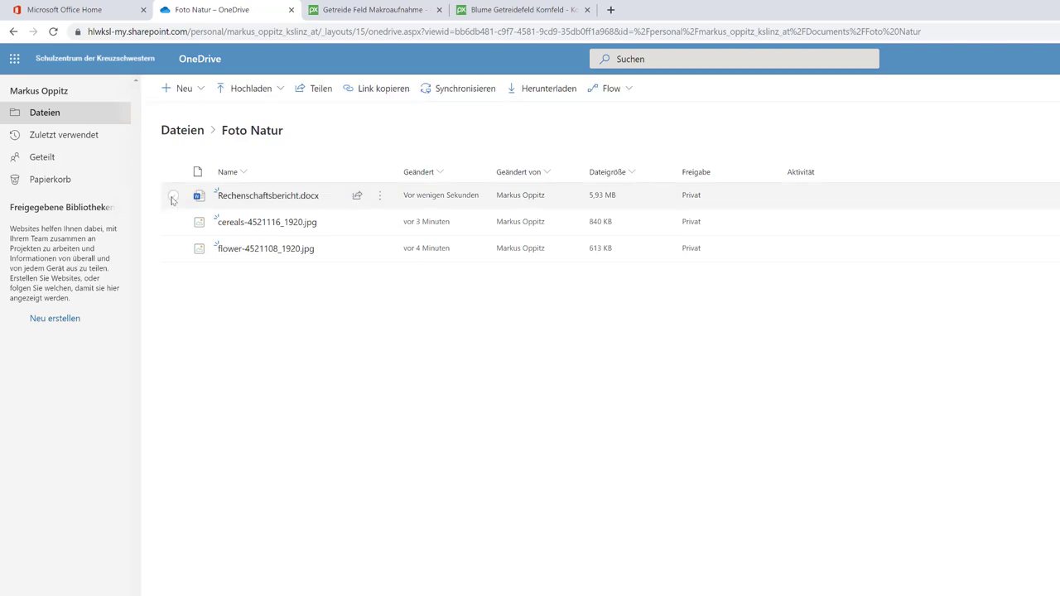
click(379, 195)
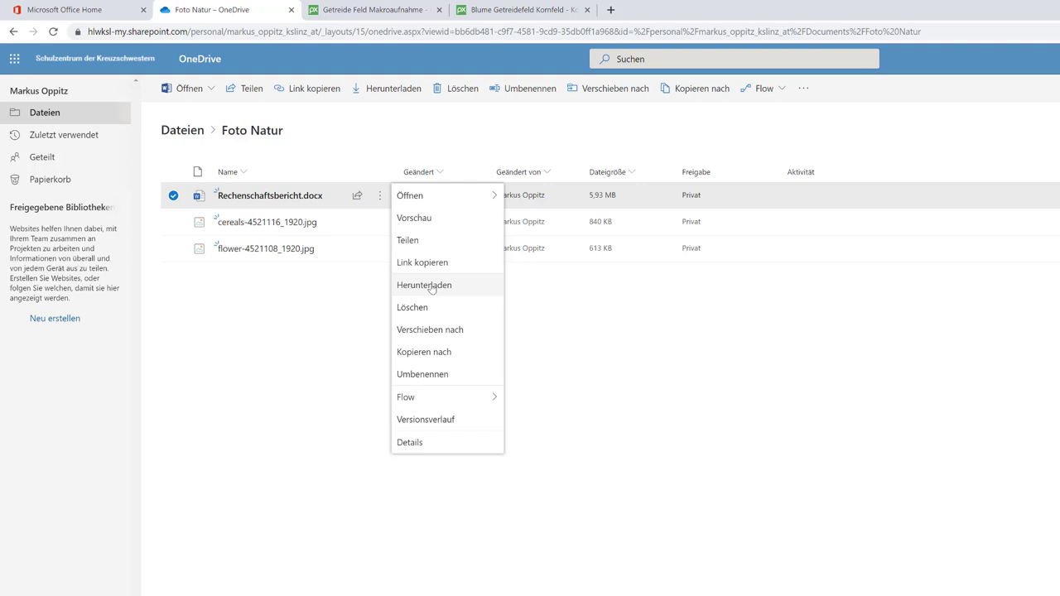
click(430, 286)
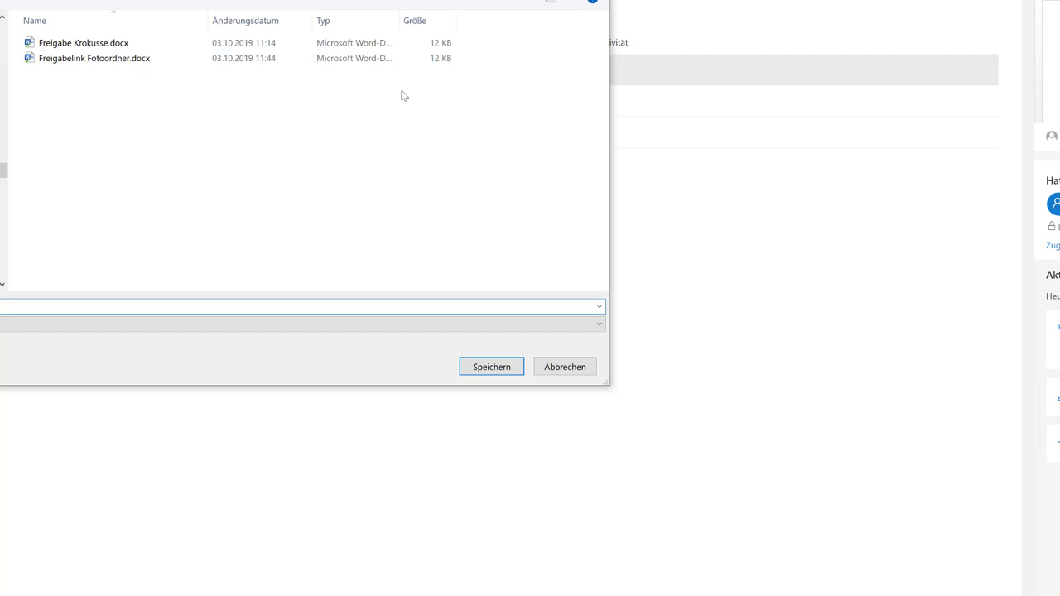
Save the downloaded Rechenschaftsbericht.docx and open it from File Explorer in desktop Word.
click(491, 368)
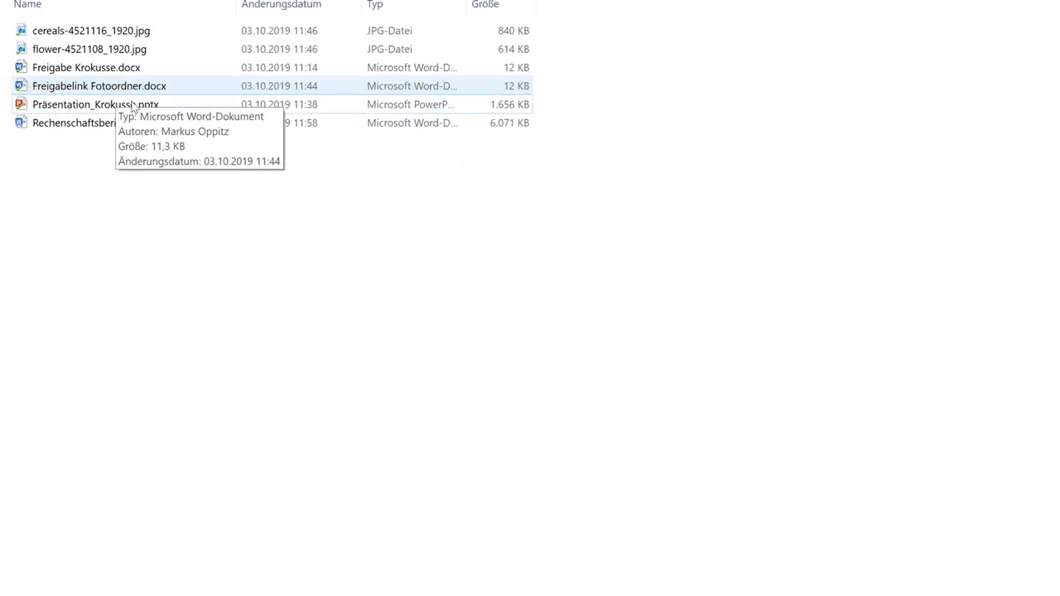
click(145, 147)
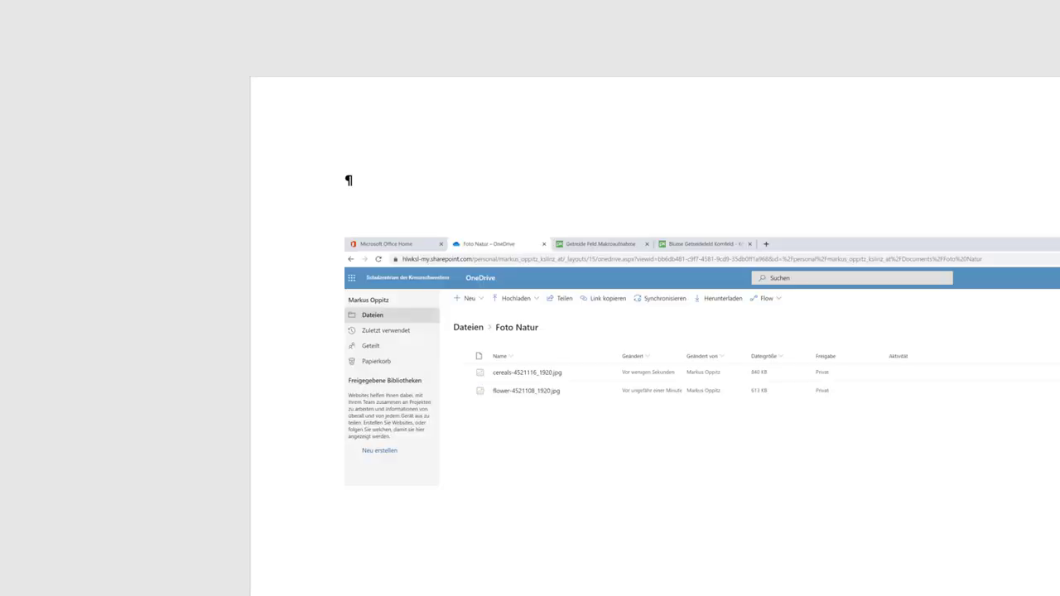
scroll(725, 507, up, 3)
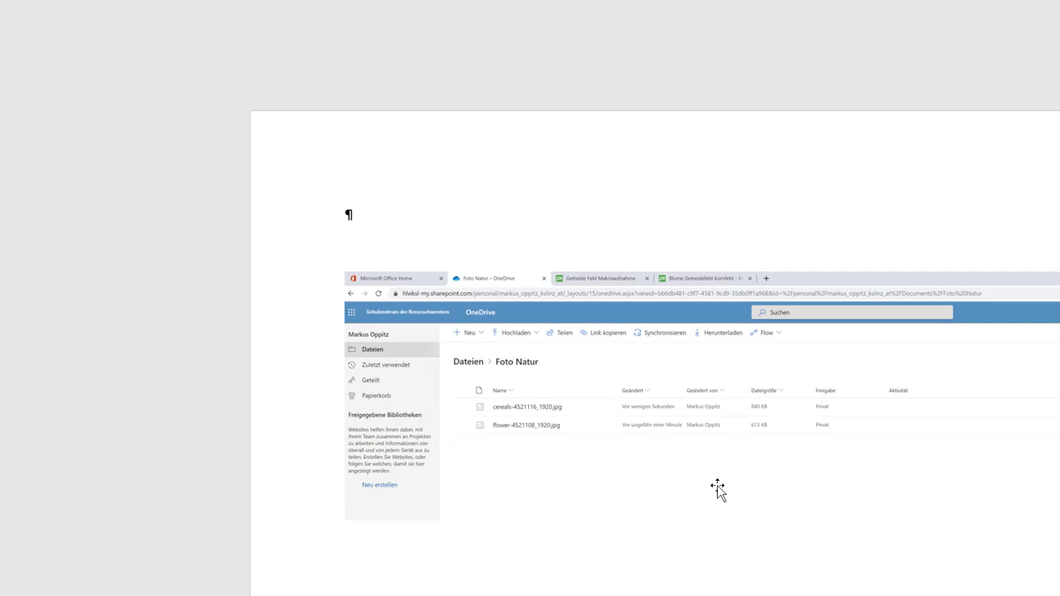
click(653, 377)
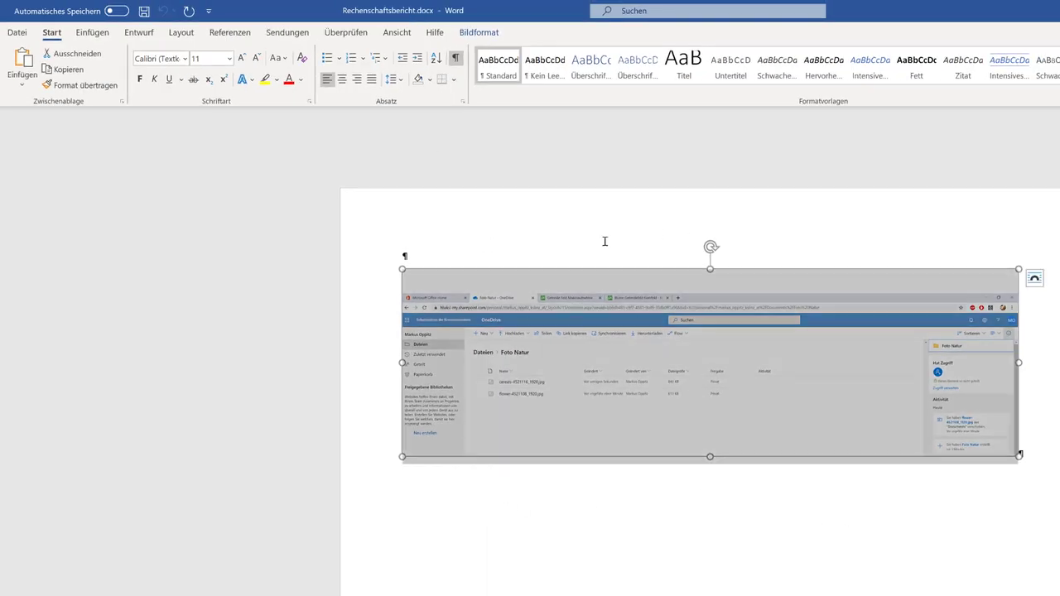
click(428, 250)
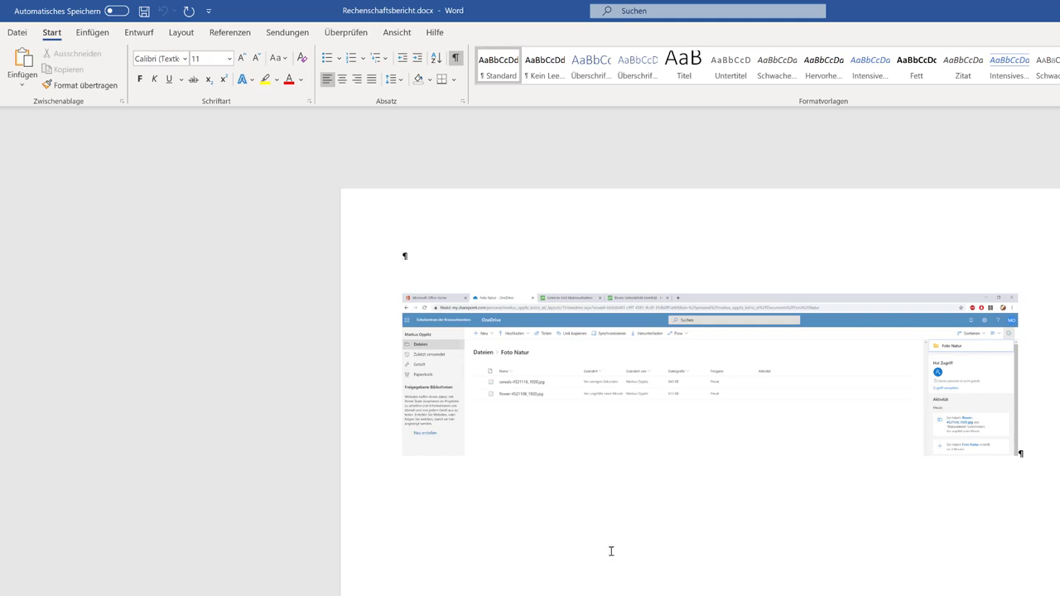
key(shift+Left)
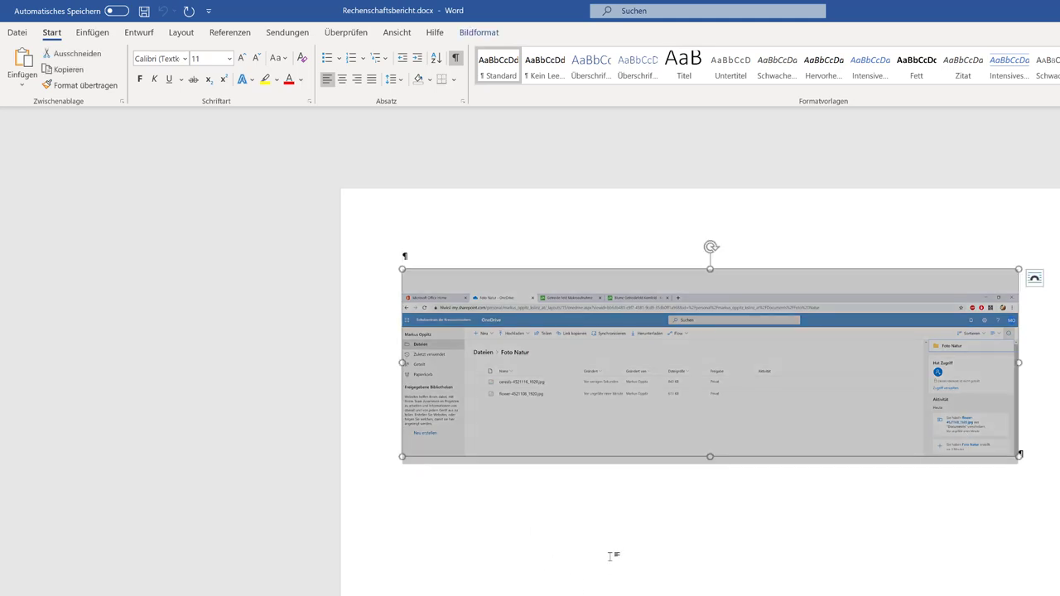